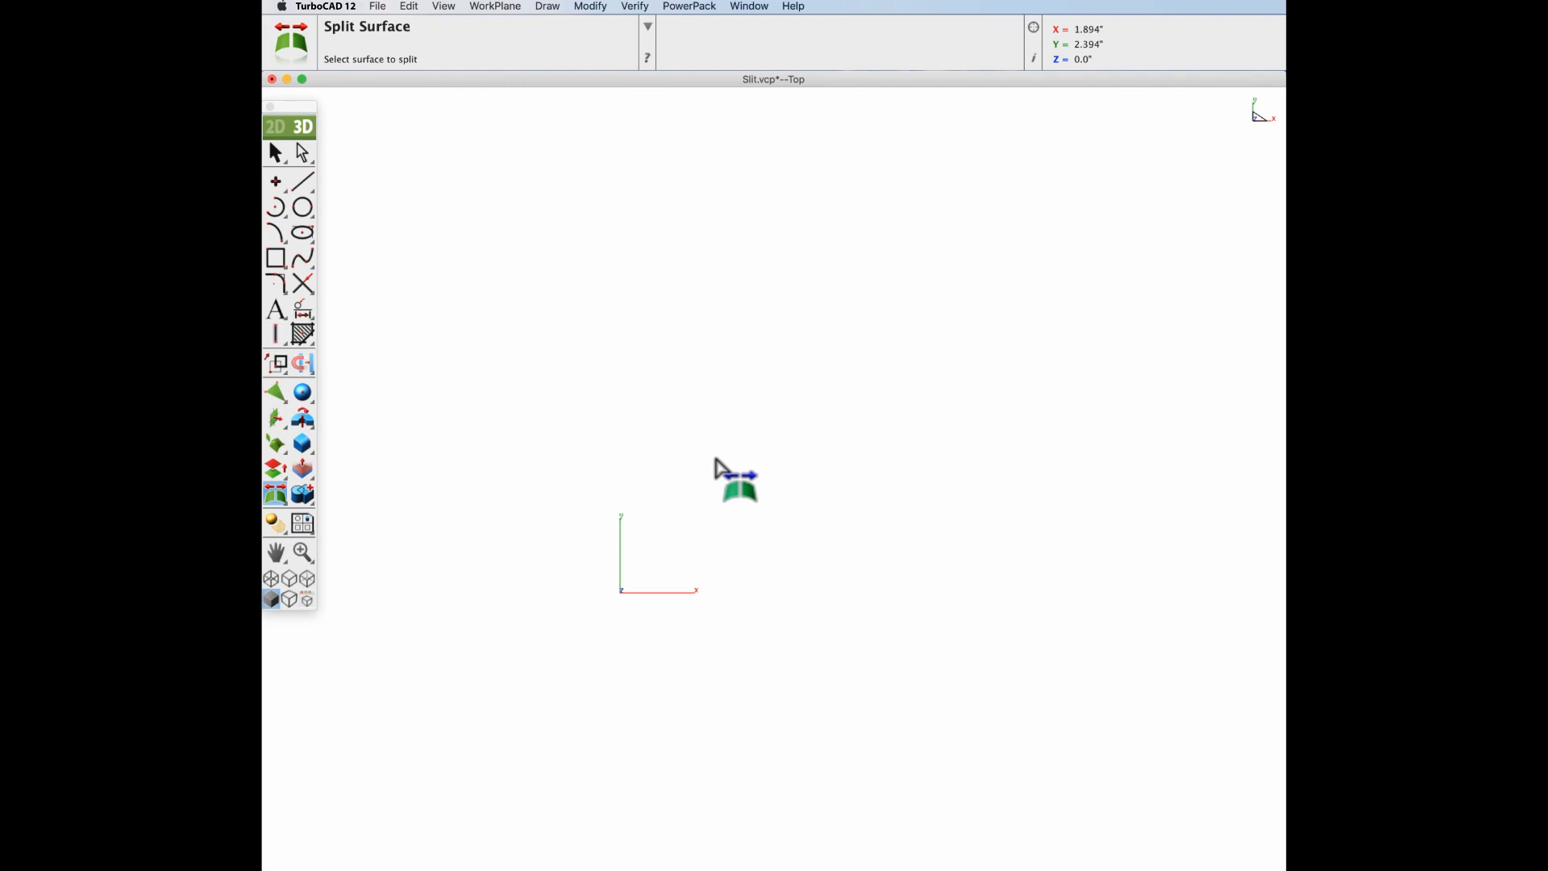
# - Float the surface trim and split tools and create a mesh torus centred on the origin with a ring radius of about 1.9 inches
pyautogui.moveTo(276, 494); pyautogui.dragTo(489, 205)
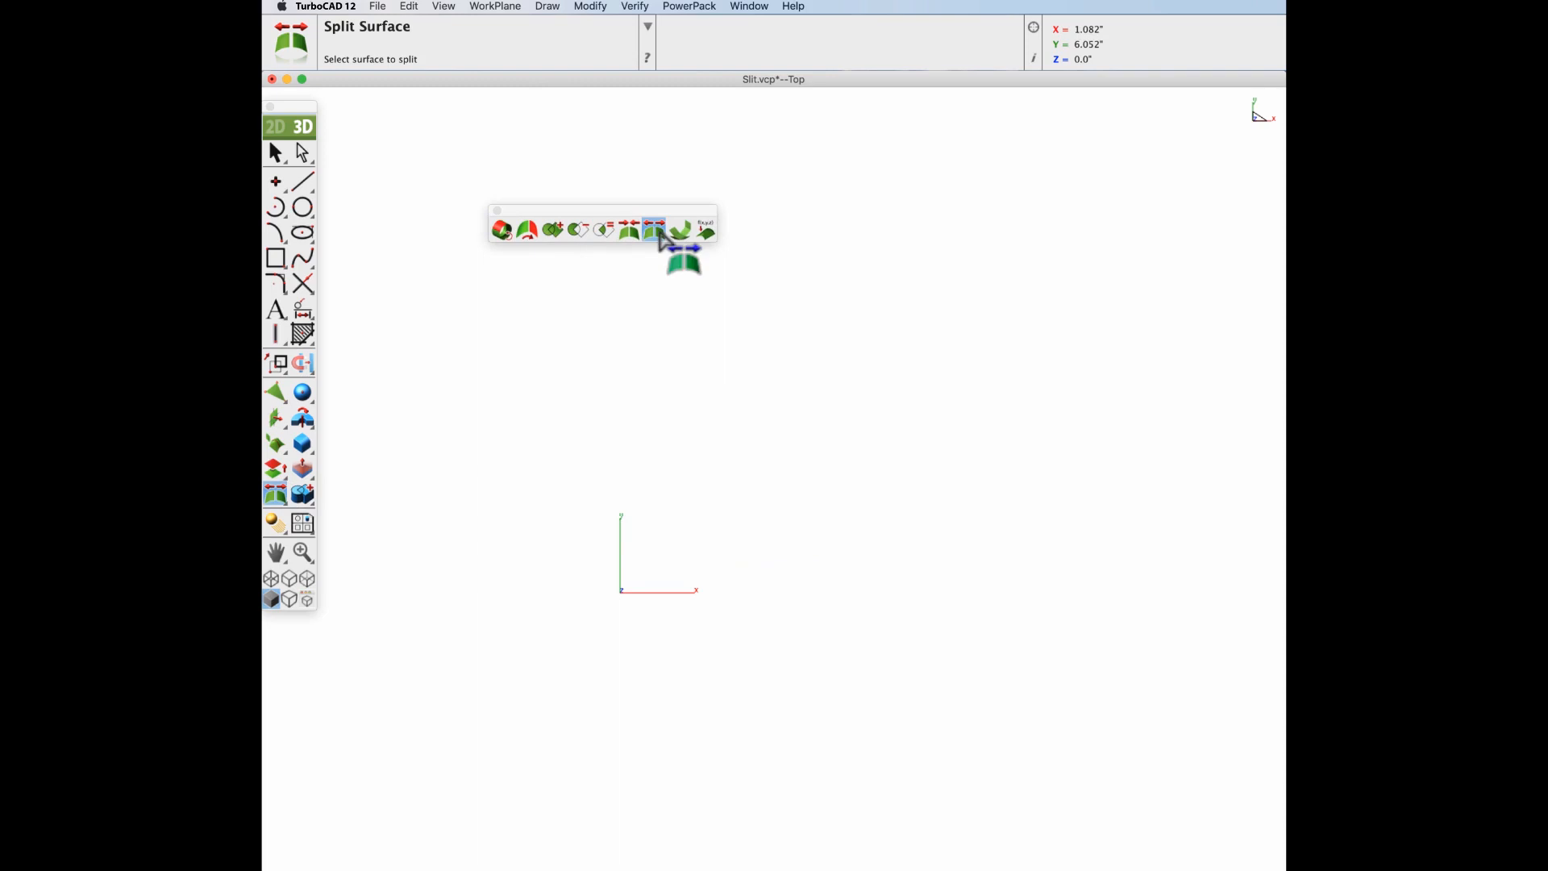
pyautogui.moveTo(277, 394); pyautogui.dragTo(403, 393)
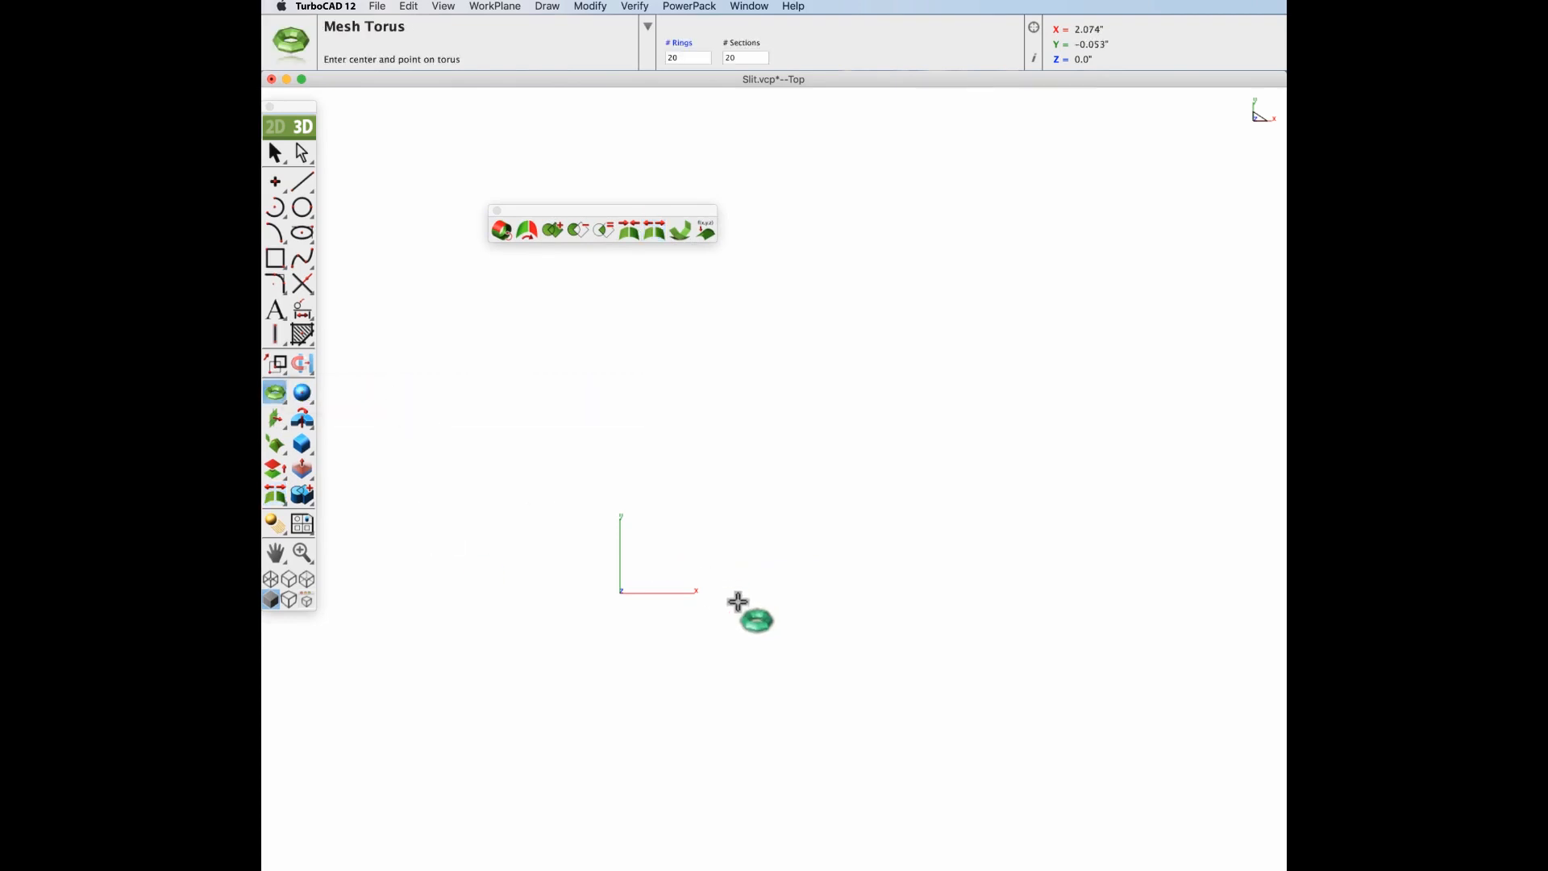
pyautogui.click(621, 594)
pyautogui.click(732, 594)
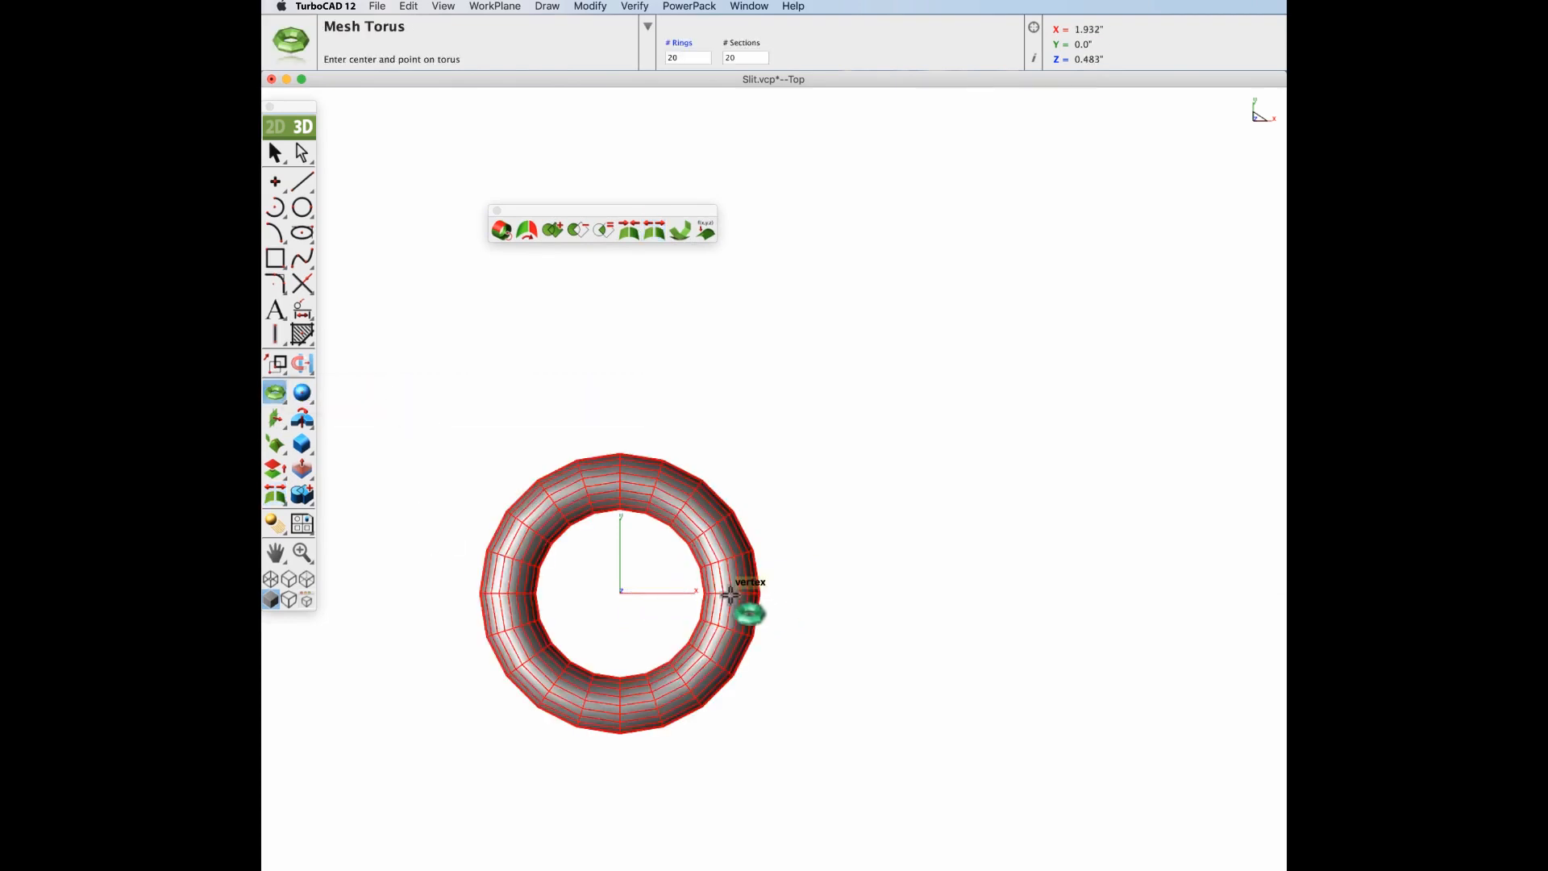
# - Place an X-Station infinite plane above the torus at about X 1.07 inches
pyautogui.click(275, 417)
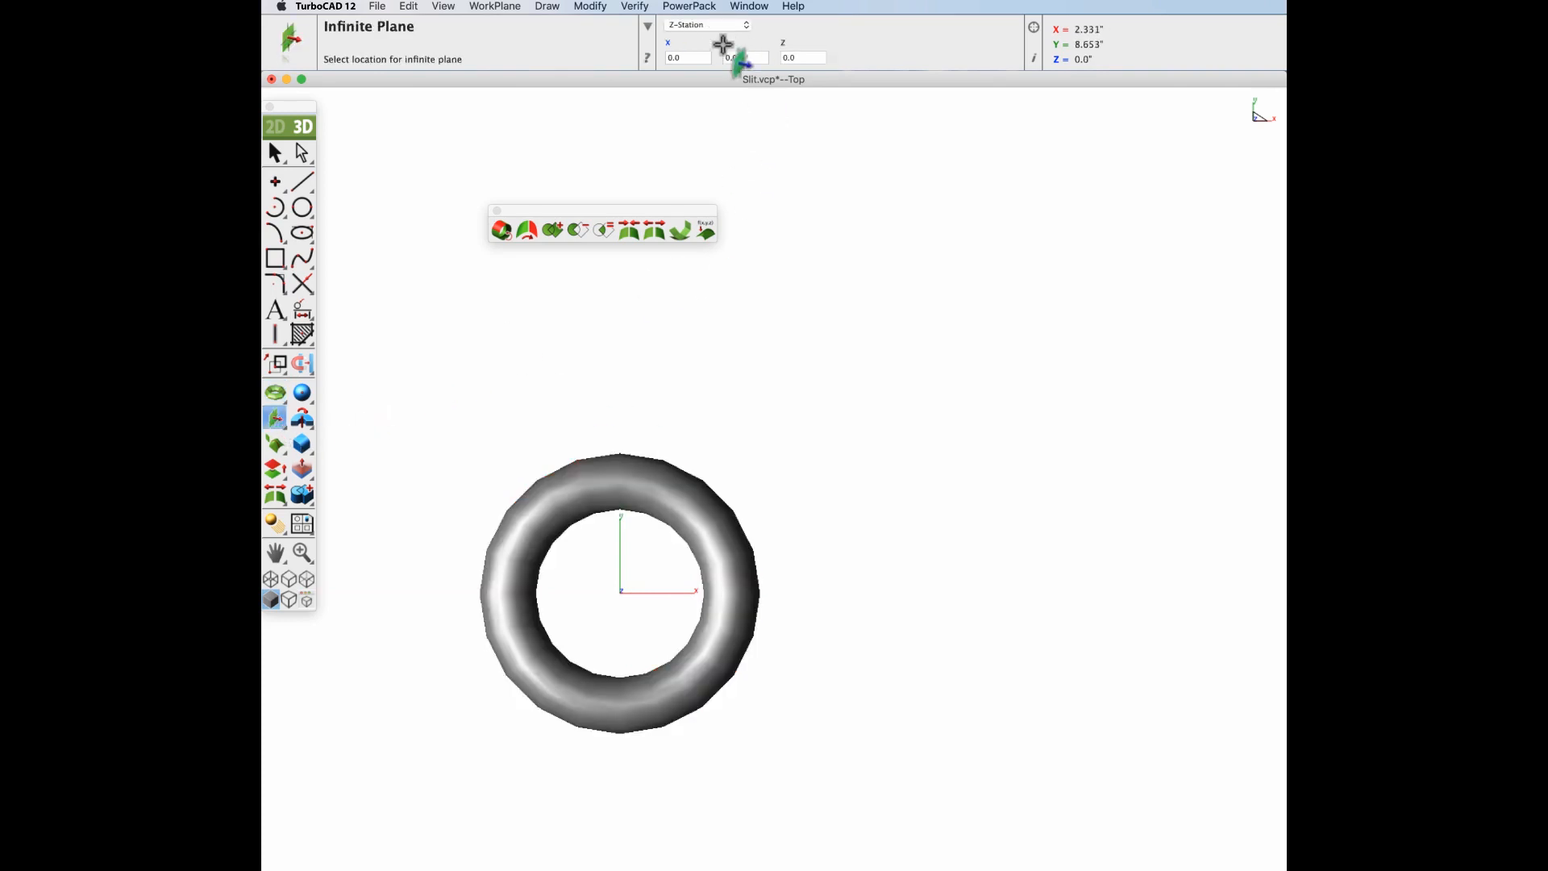
pyautogui.click(700, 24)
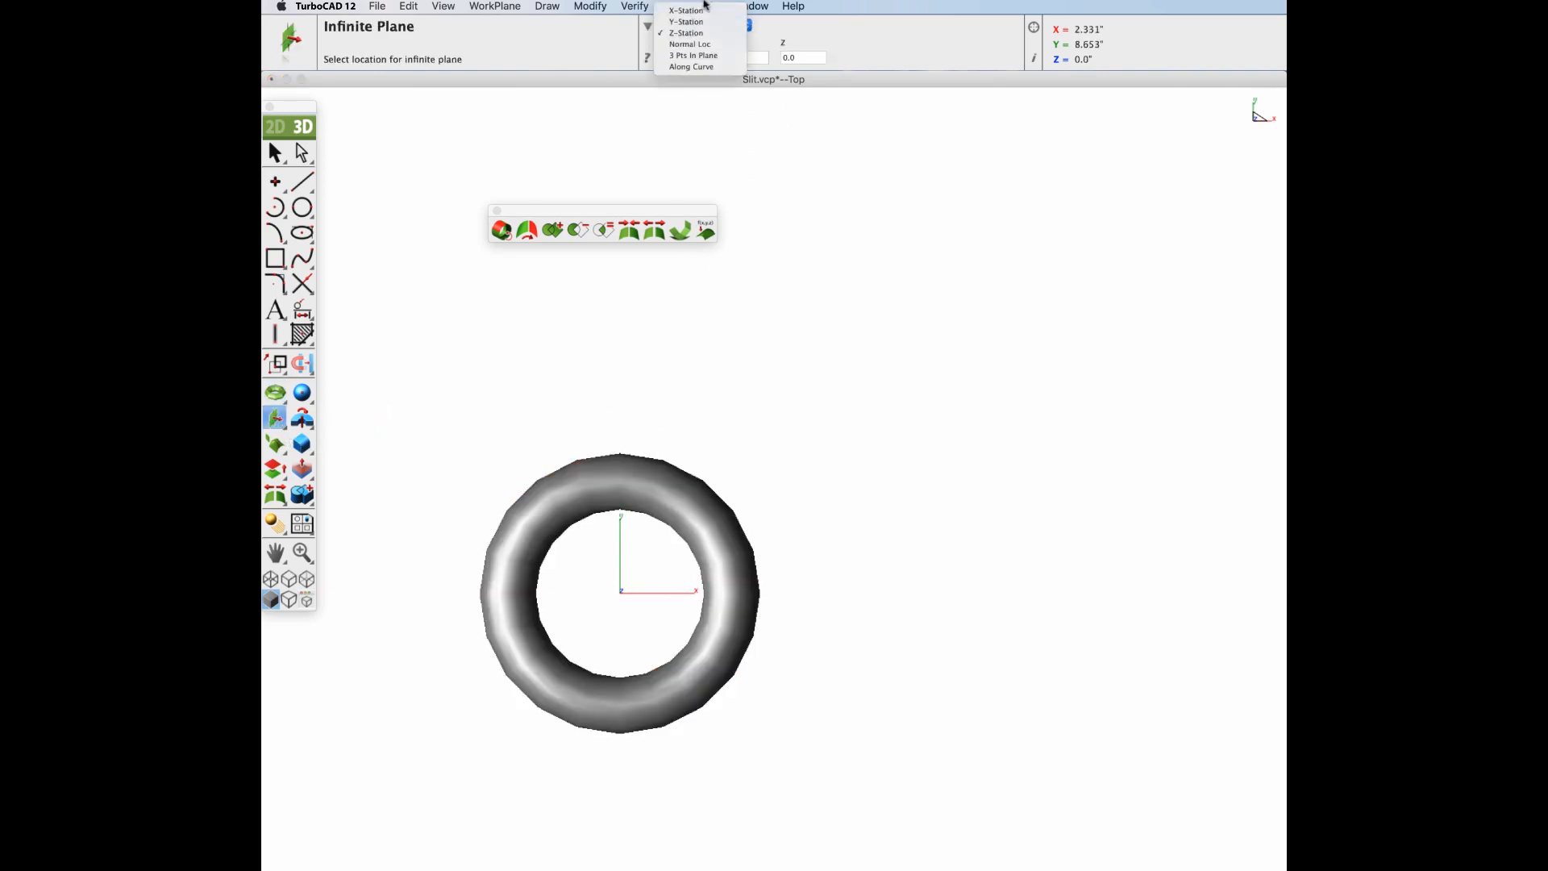
pyautogui.click(699, 10)
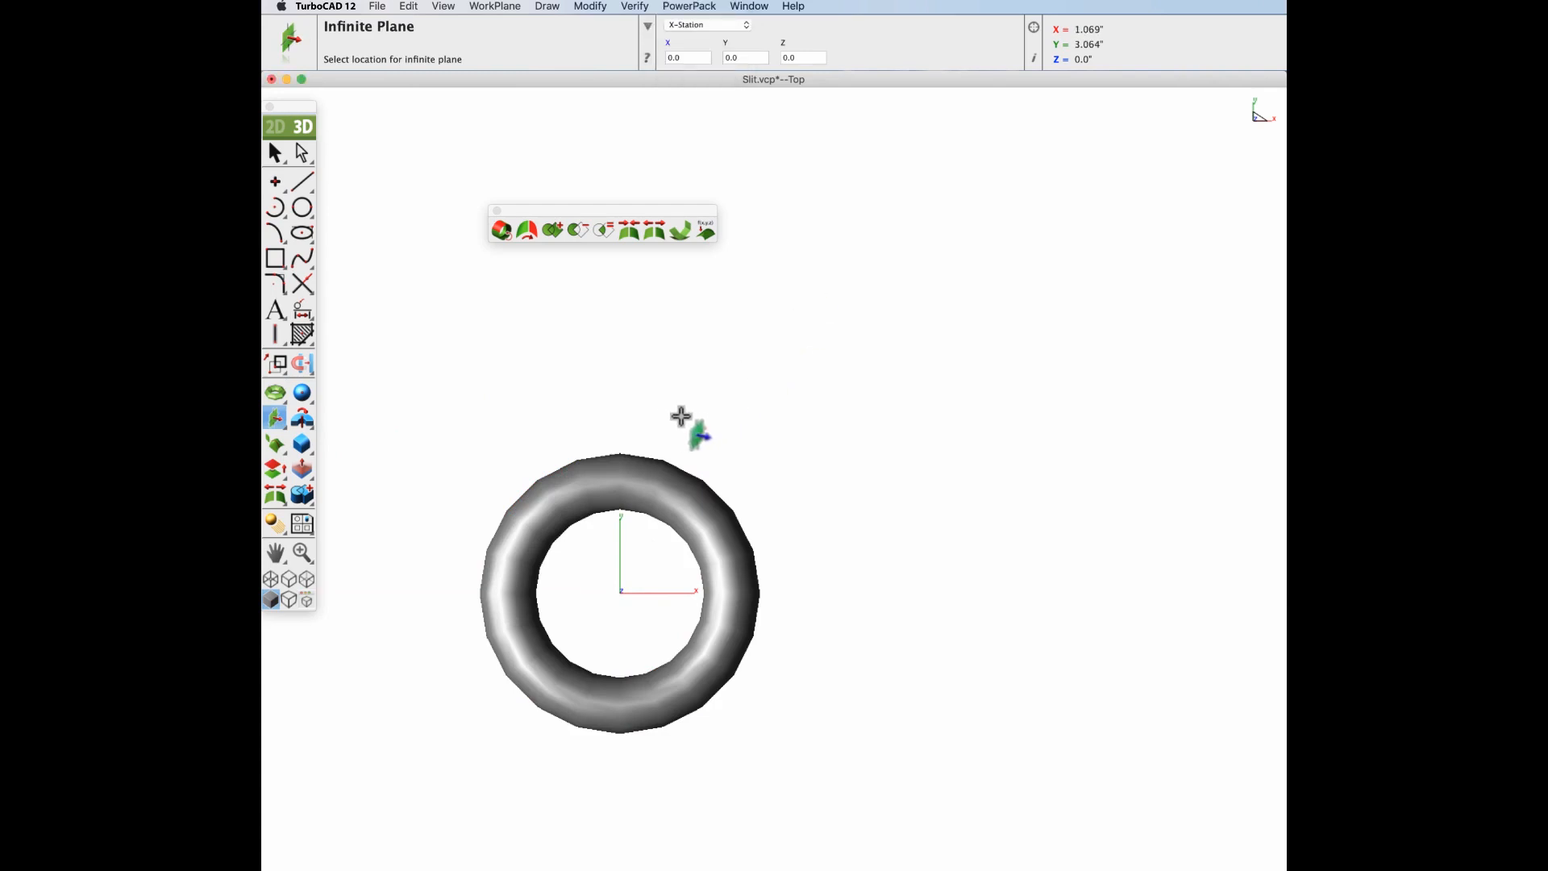
pyautogui.click(681, 416)
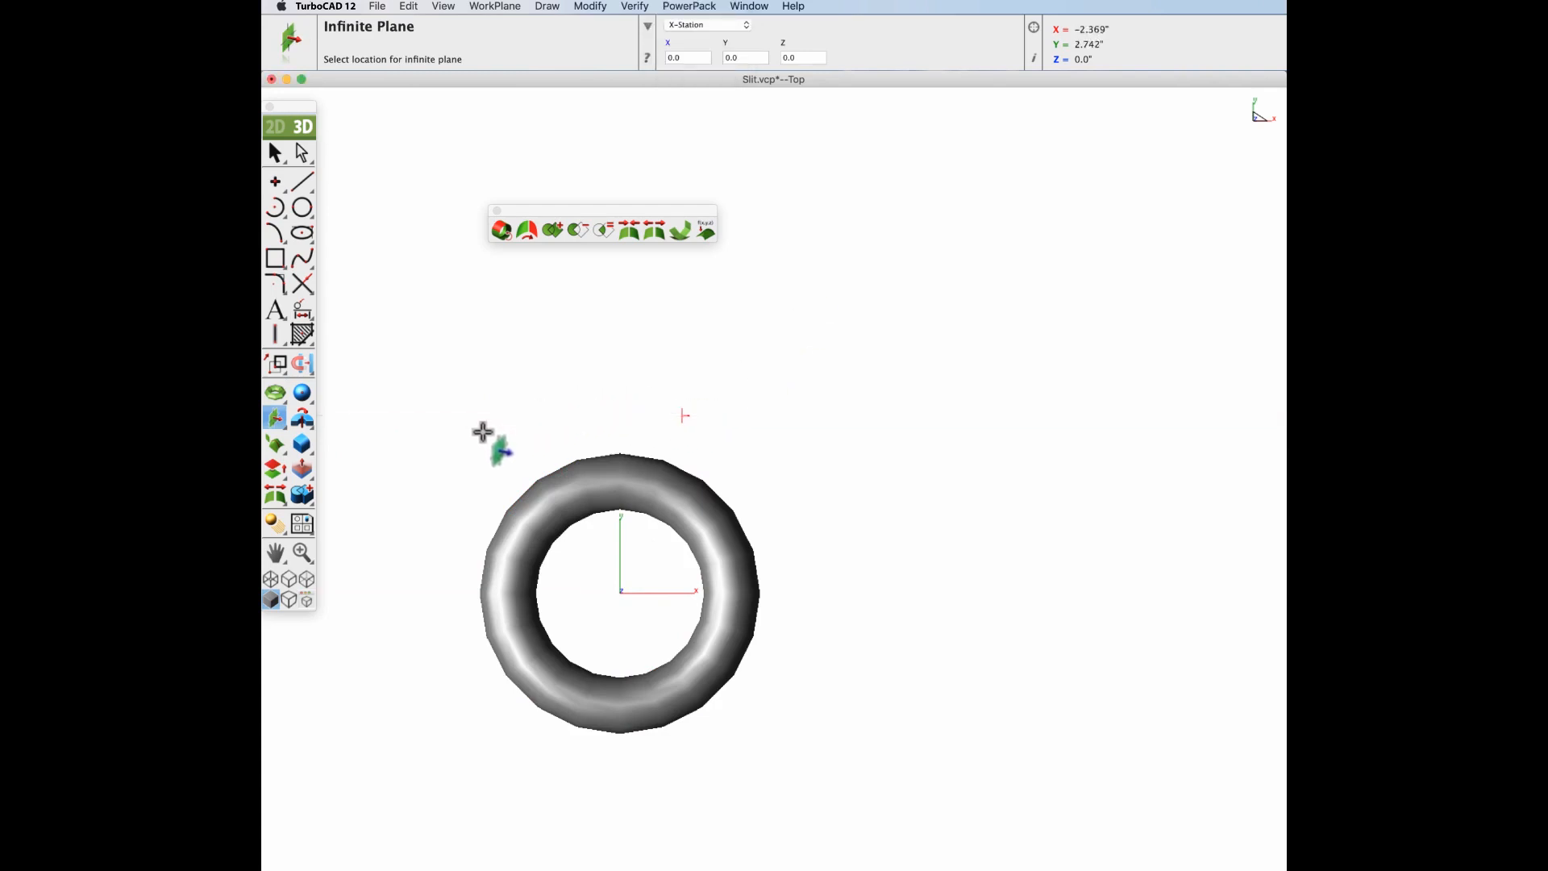
# - Split the torus surface with the X-Station infinite plane
pyautogui.click(654, 230)
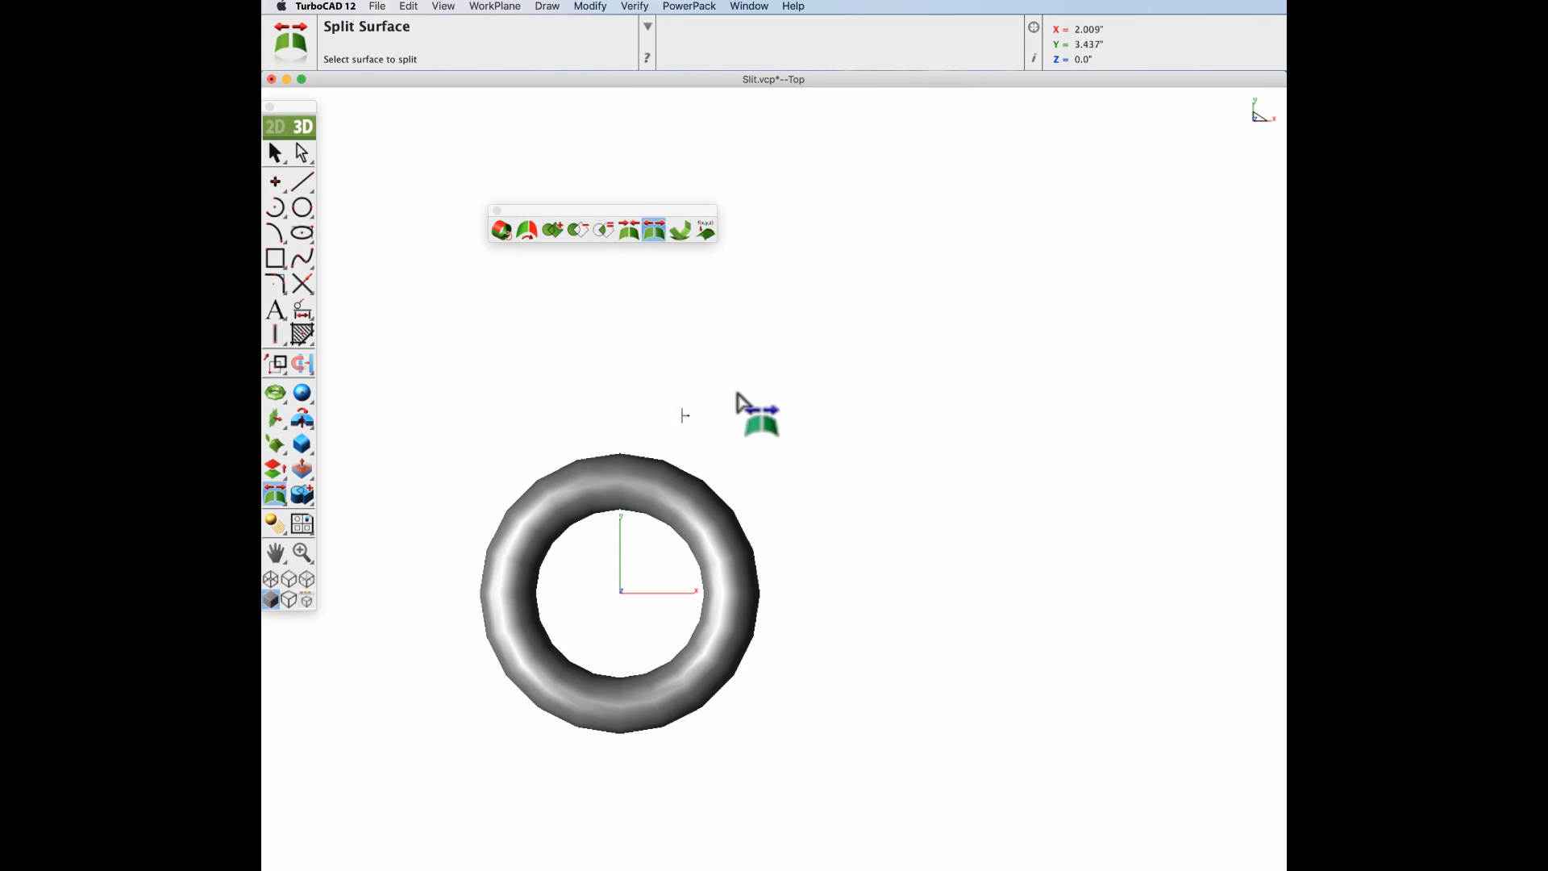
pyautogui.click(710, 503)
pyautogui.click(684, 415)
# - Move the smaller split-off torus piece away along the X axis and show the pieces in isometric view
pyautogui.click(273, 155)
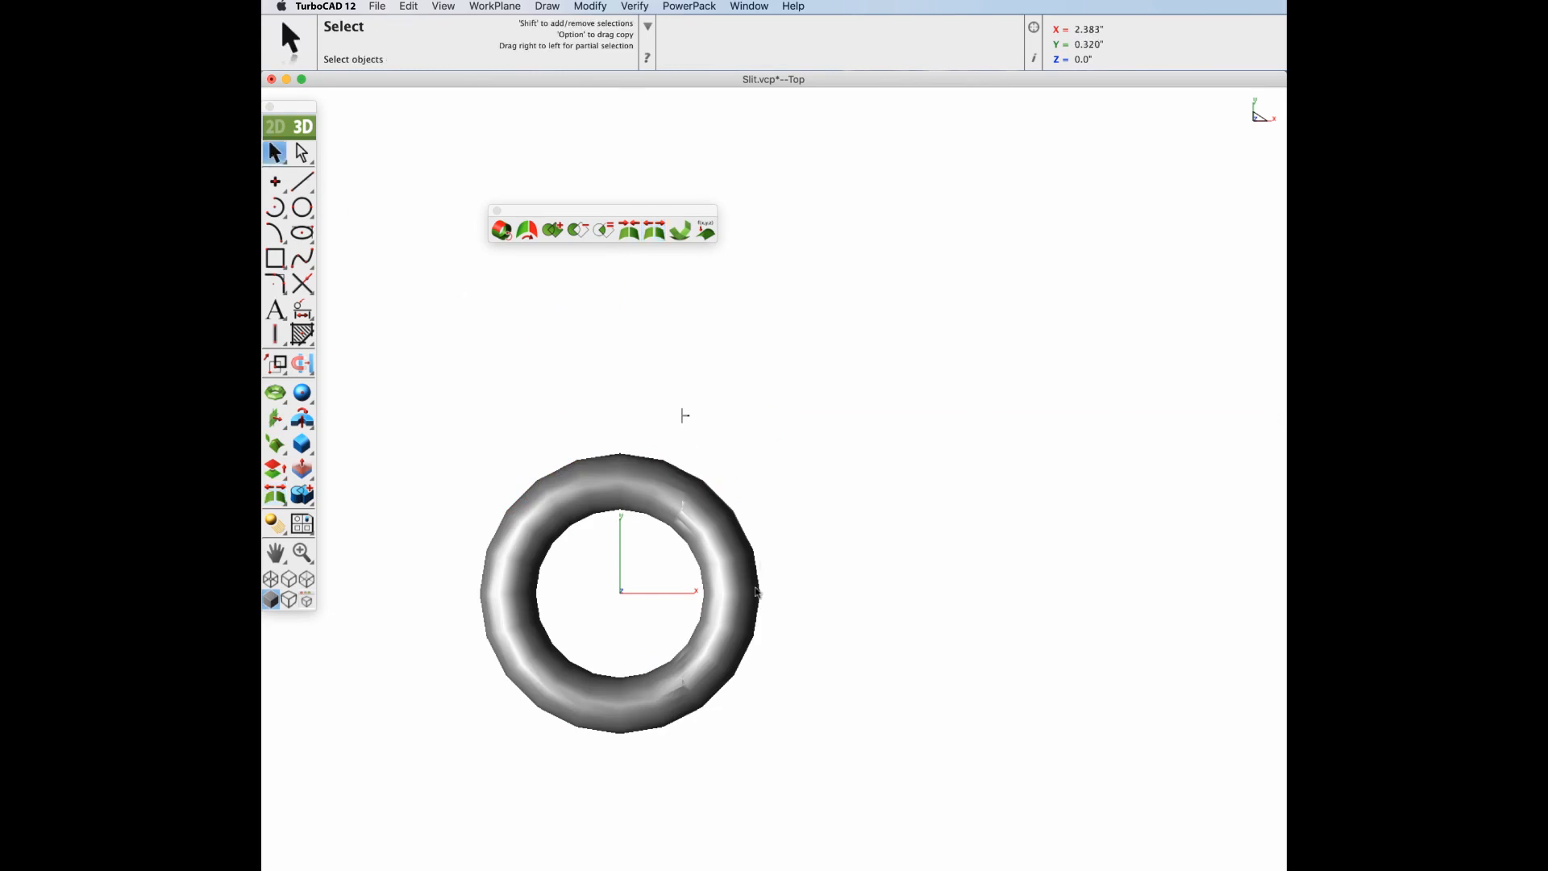
pyautogui.click(744, 593)
pyautogui.moveTo(863, 591); pyautogui.dragTo(1008, 601)
pyautogui.click(967, 641)
pyautogui.press('super+i')
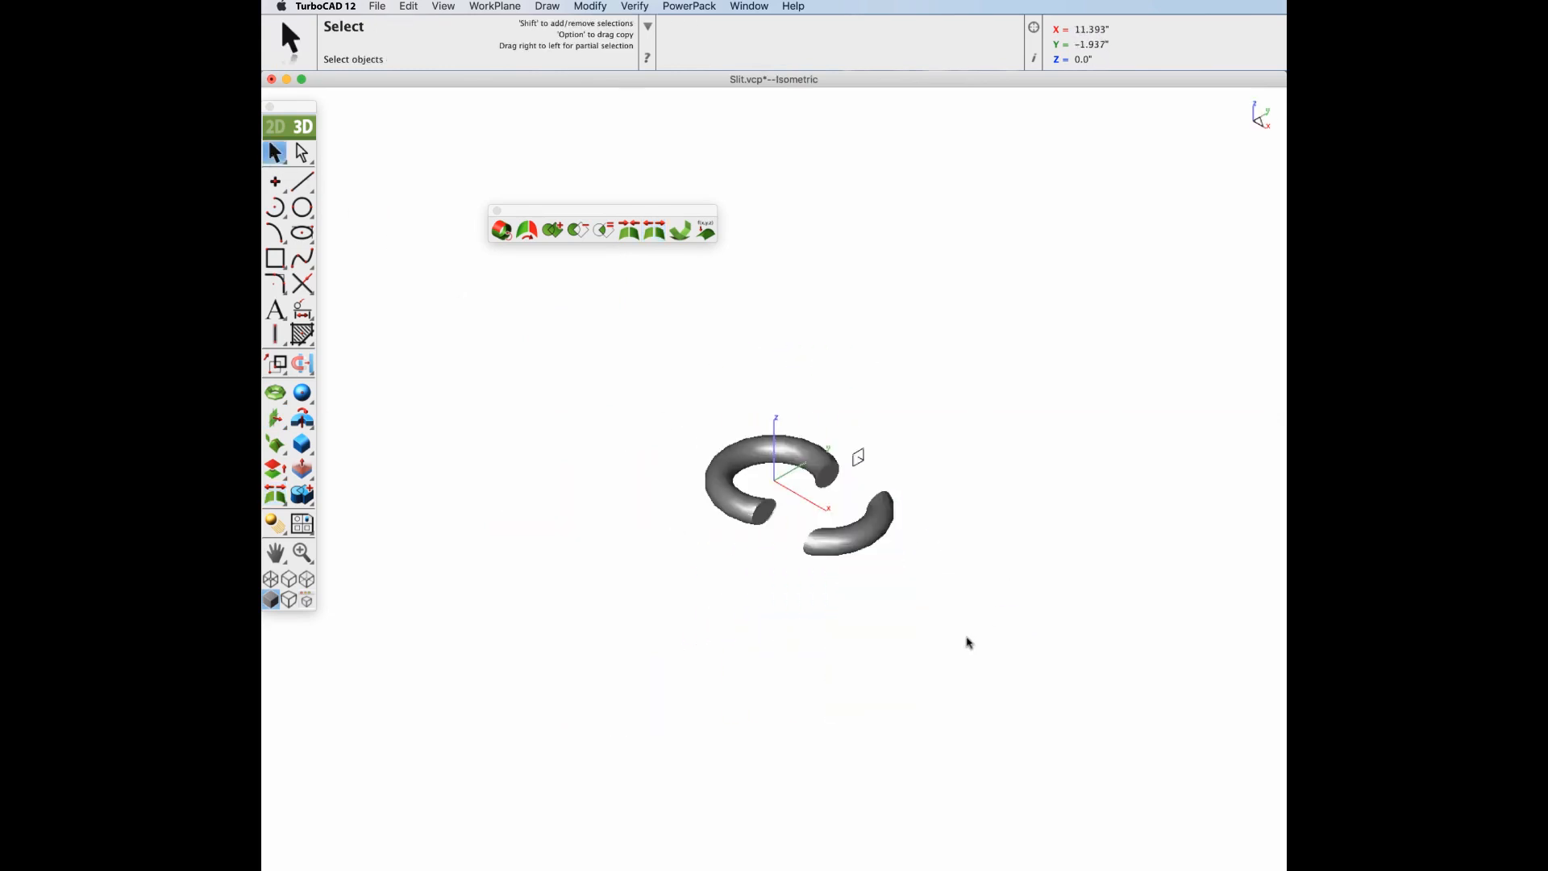
pyautogui.scroll(5, 830, 474)
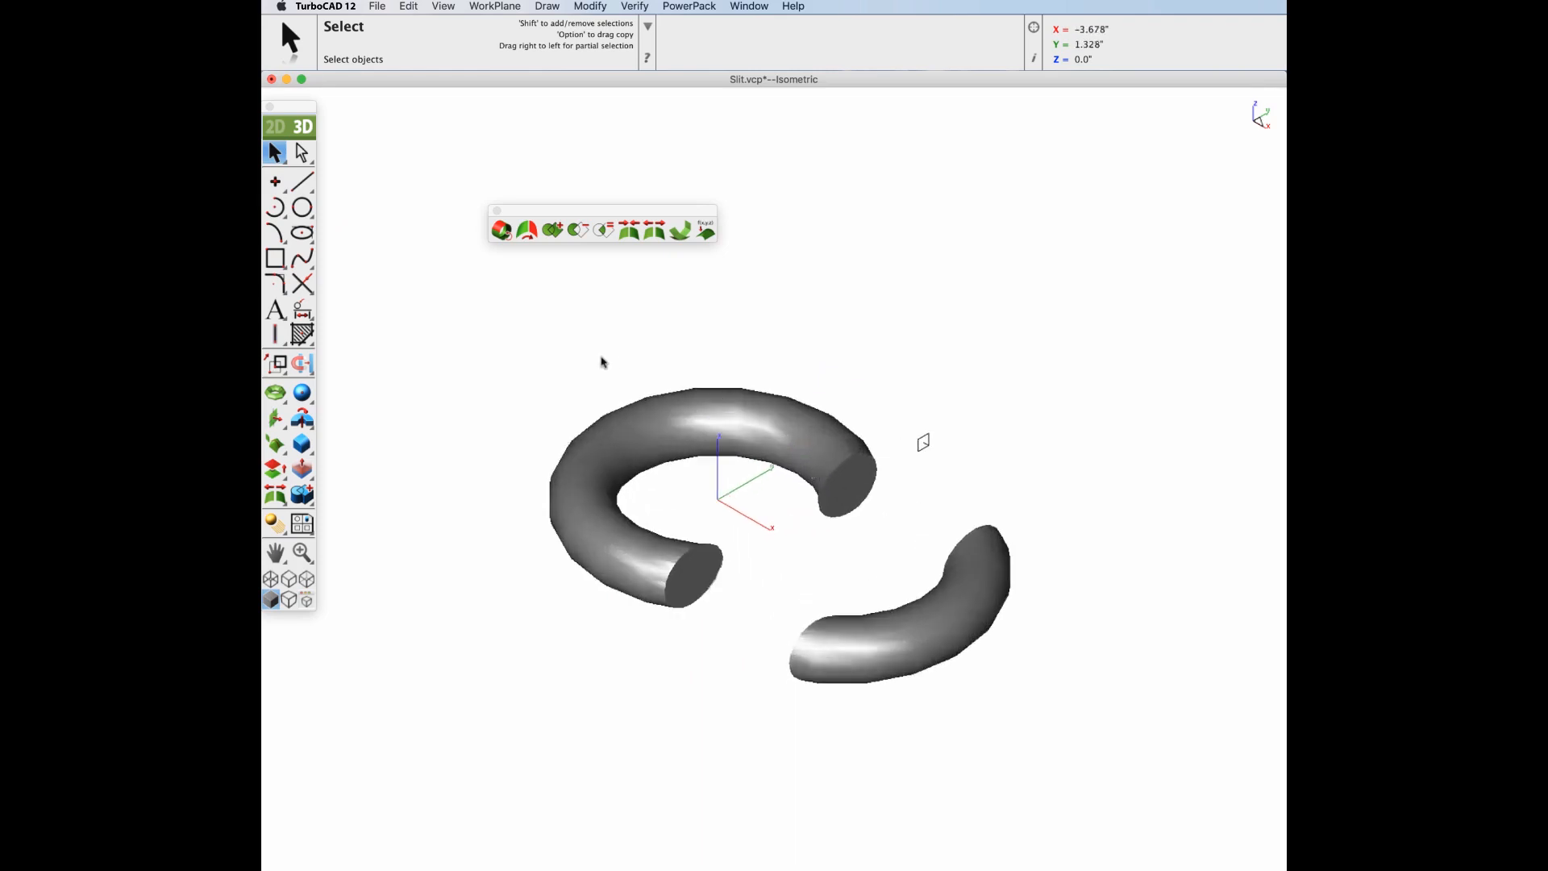
# - Place a Z-Station infinite plane at the vertex on the cut end of the larger torus piece
pyautogui.click(275, 418)
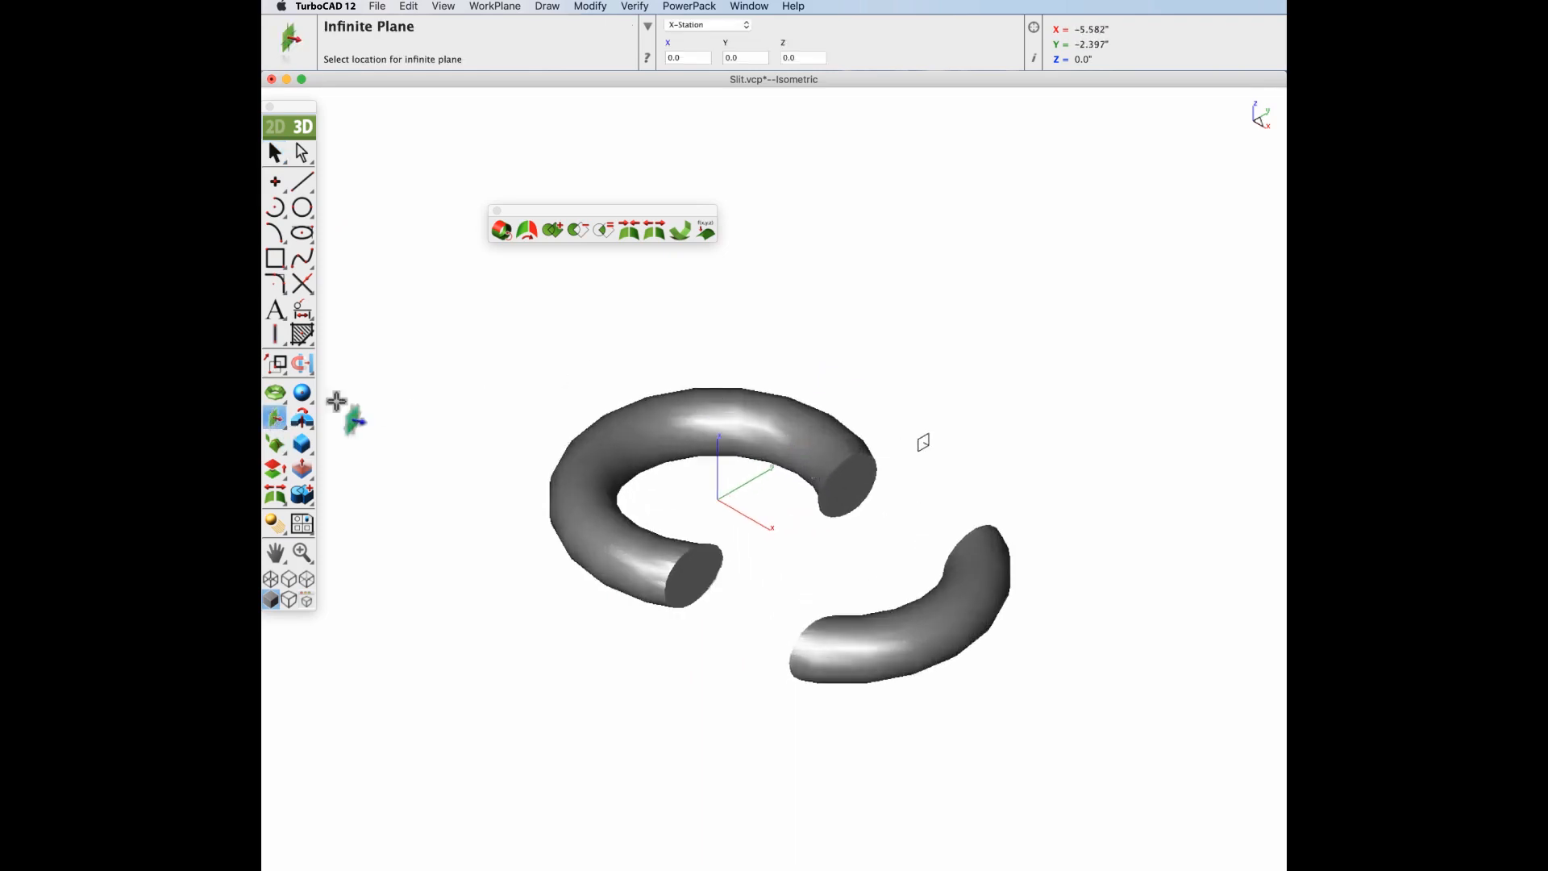
pyautogui.click(701, 25)
pyautogui.click(695, 51)
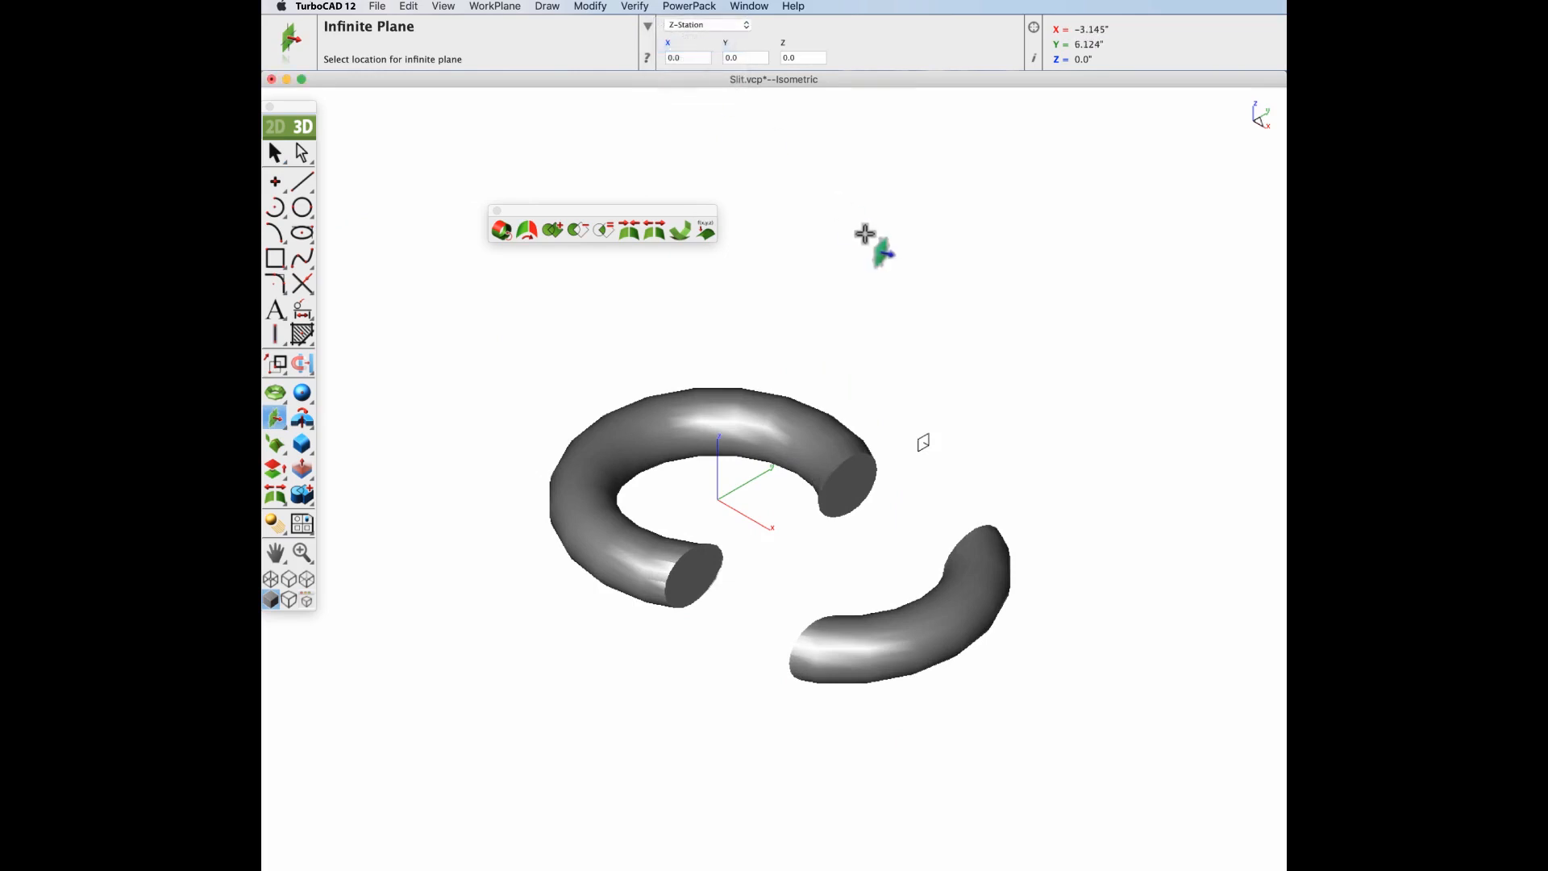
pyautogui.scroll(1, 842, 295)
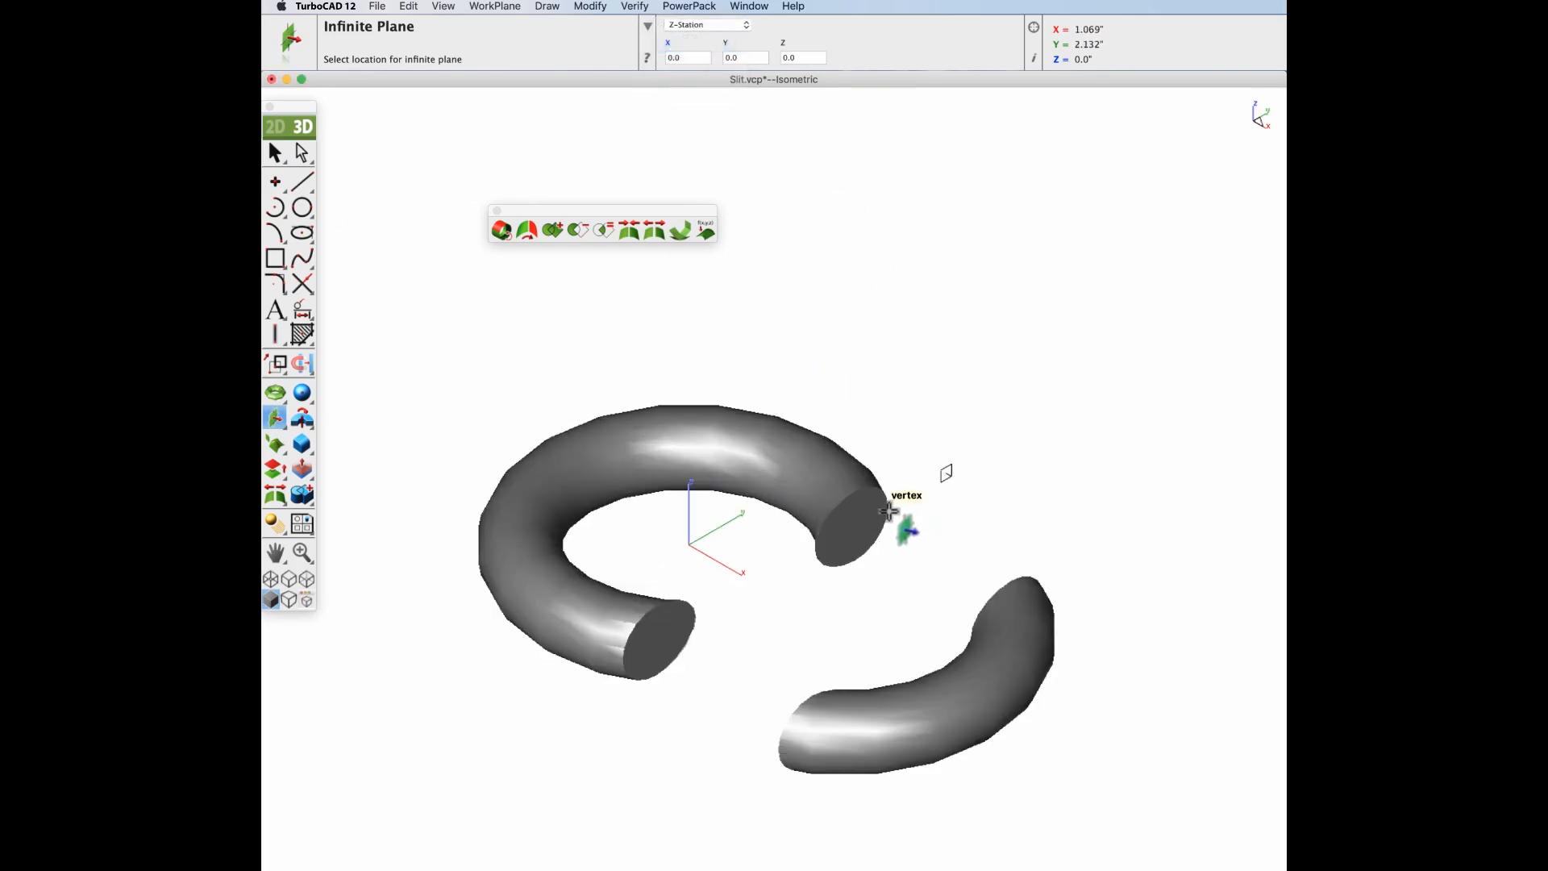
# - Split the larger torus piece with the Z-Station infinite plane
pyautogui.click(656, 232)
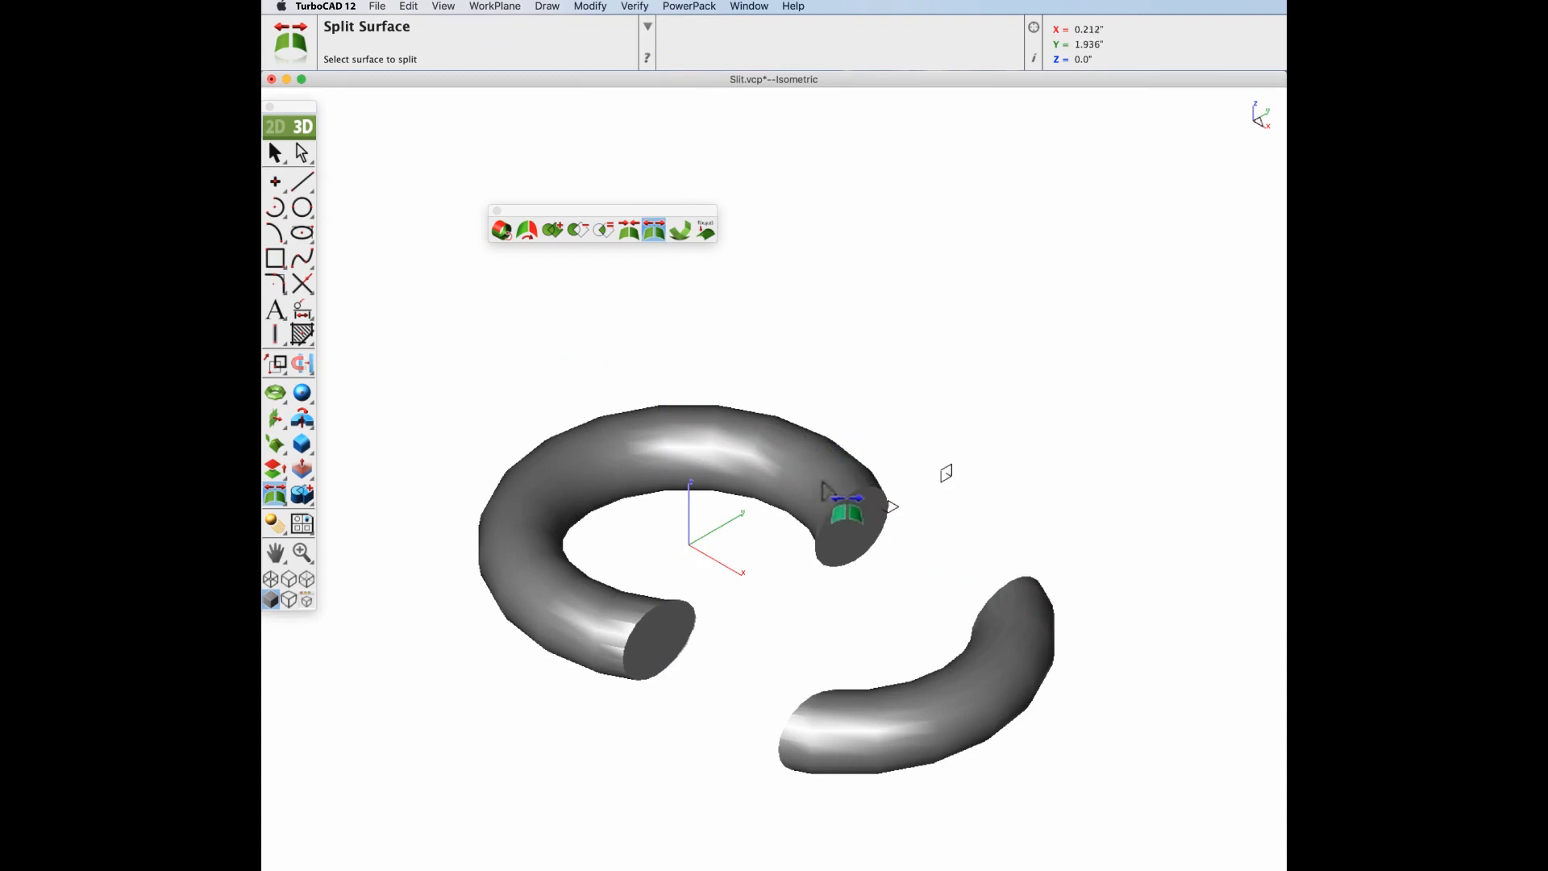
pyautogui.click(799, 478)
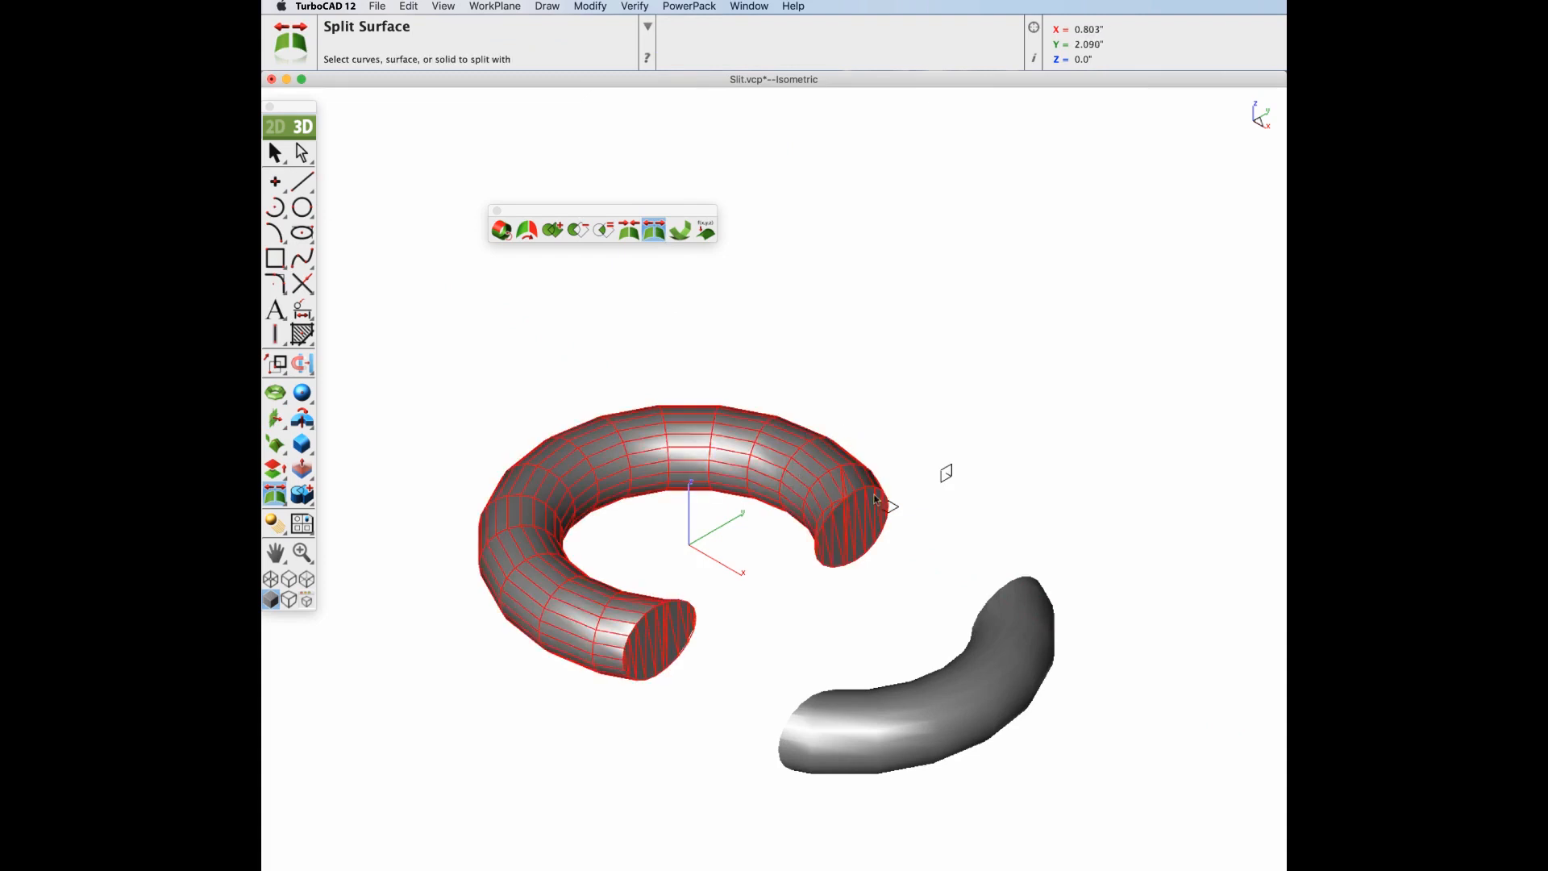
pyautogui.click(928, 532)
# - Select the upper half of the larger torus piece, Mesh_96, and pull it upward off the lower half
pyautogui.press('Escape')
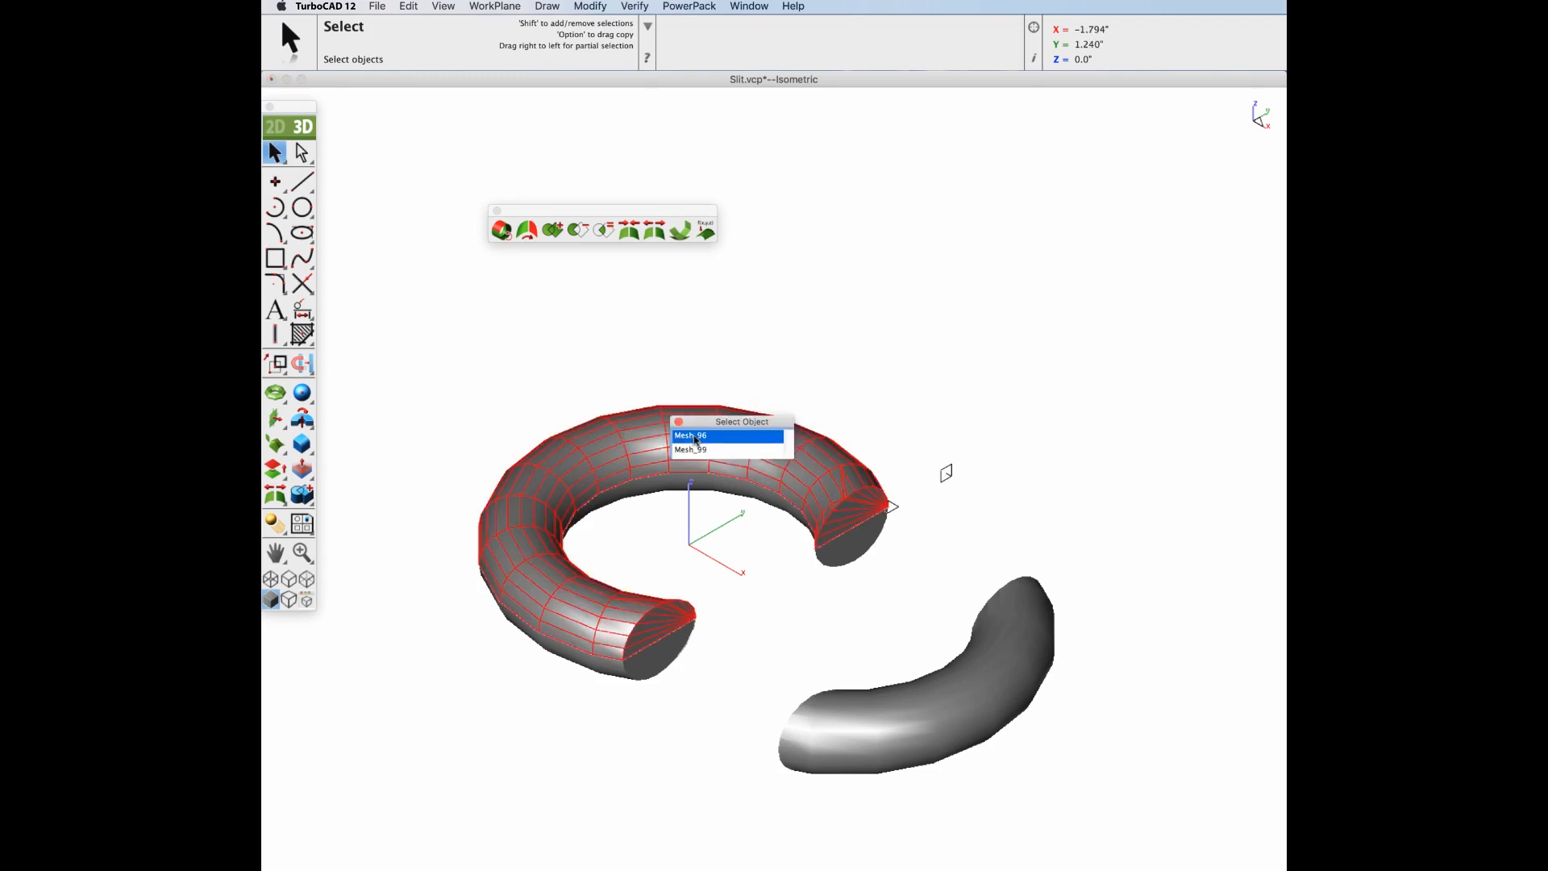
pyautogui.click(696, 440)
pyautogui.keyDown('alt'); pyautogui.moveTo(647, 385); pyautogui.dragTo(650, 301); pyautogui.keyUp('alt')
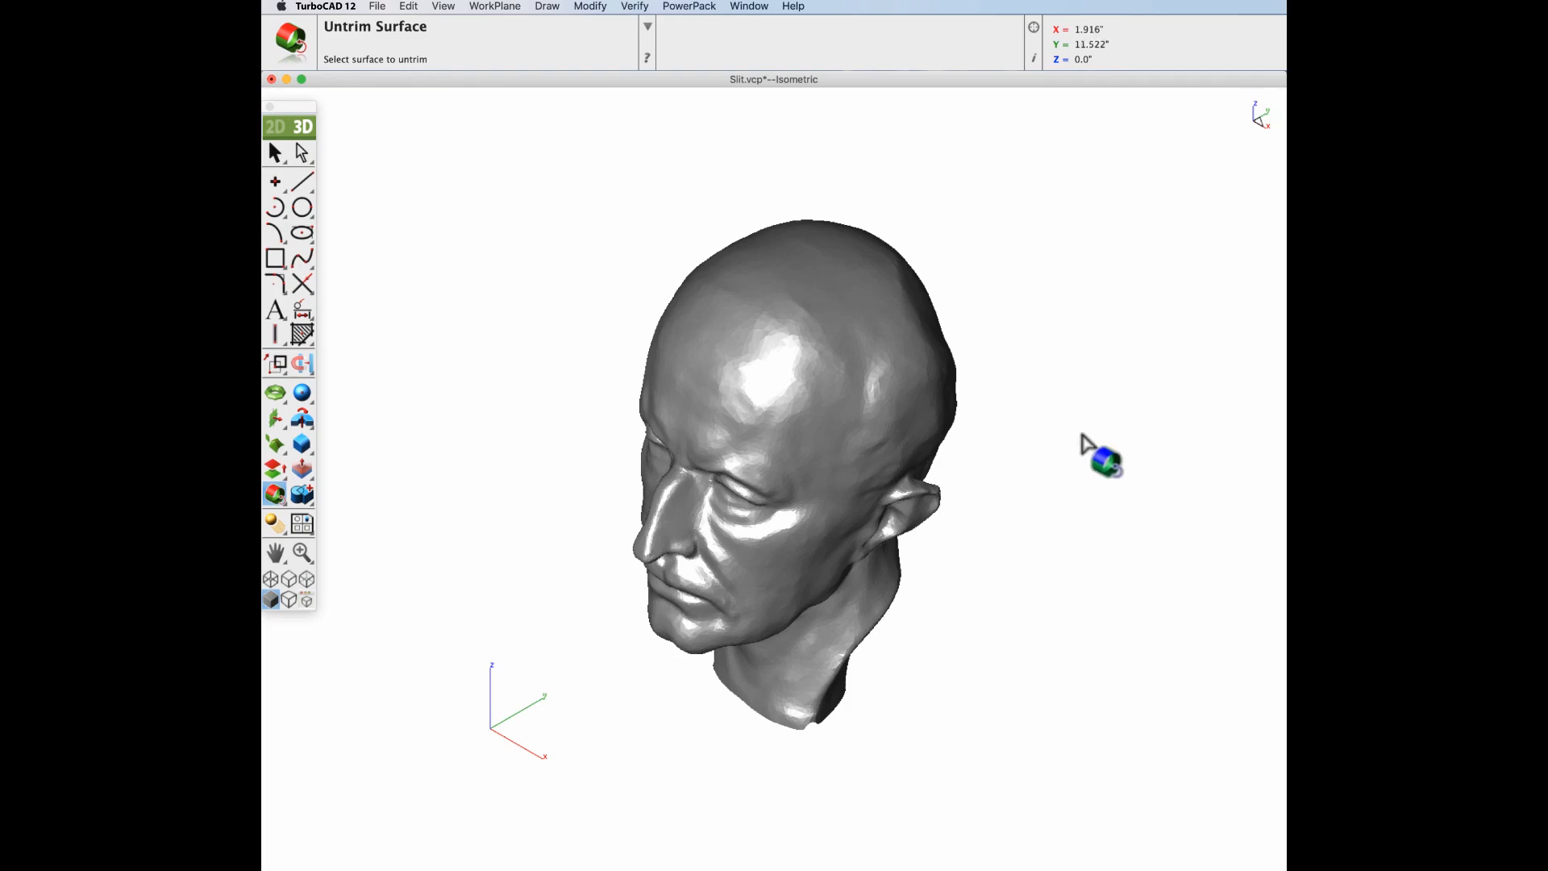
# - Display the 3D print tools and show the MakerBot Replicator build volume around the head model
pyautogui.click(754, 5)
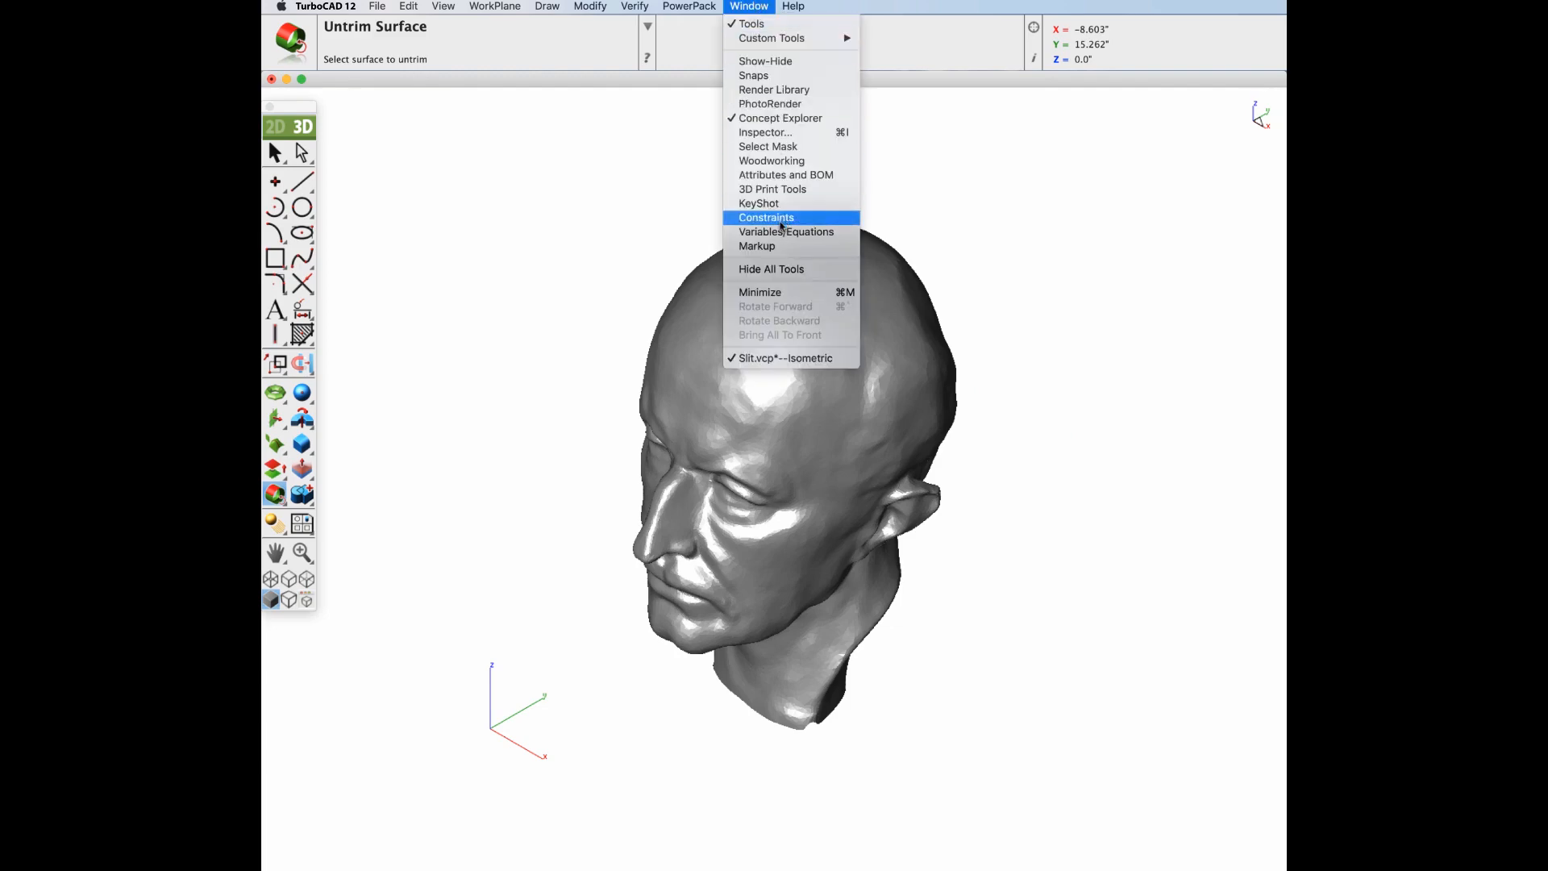
pyautogui.click(773, 190)
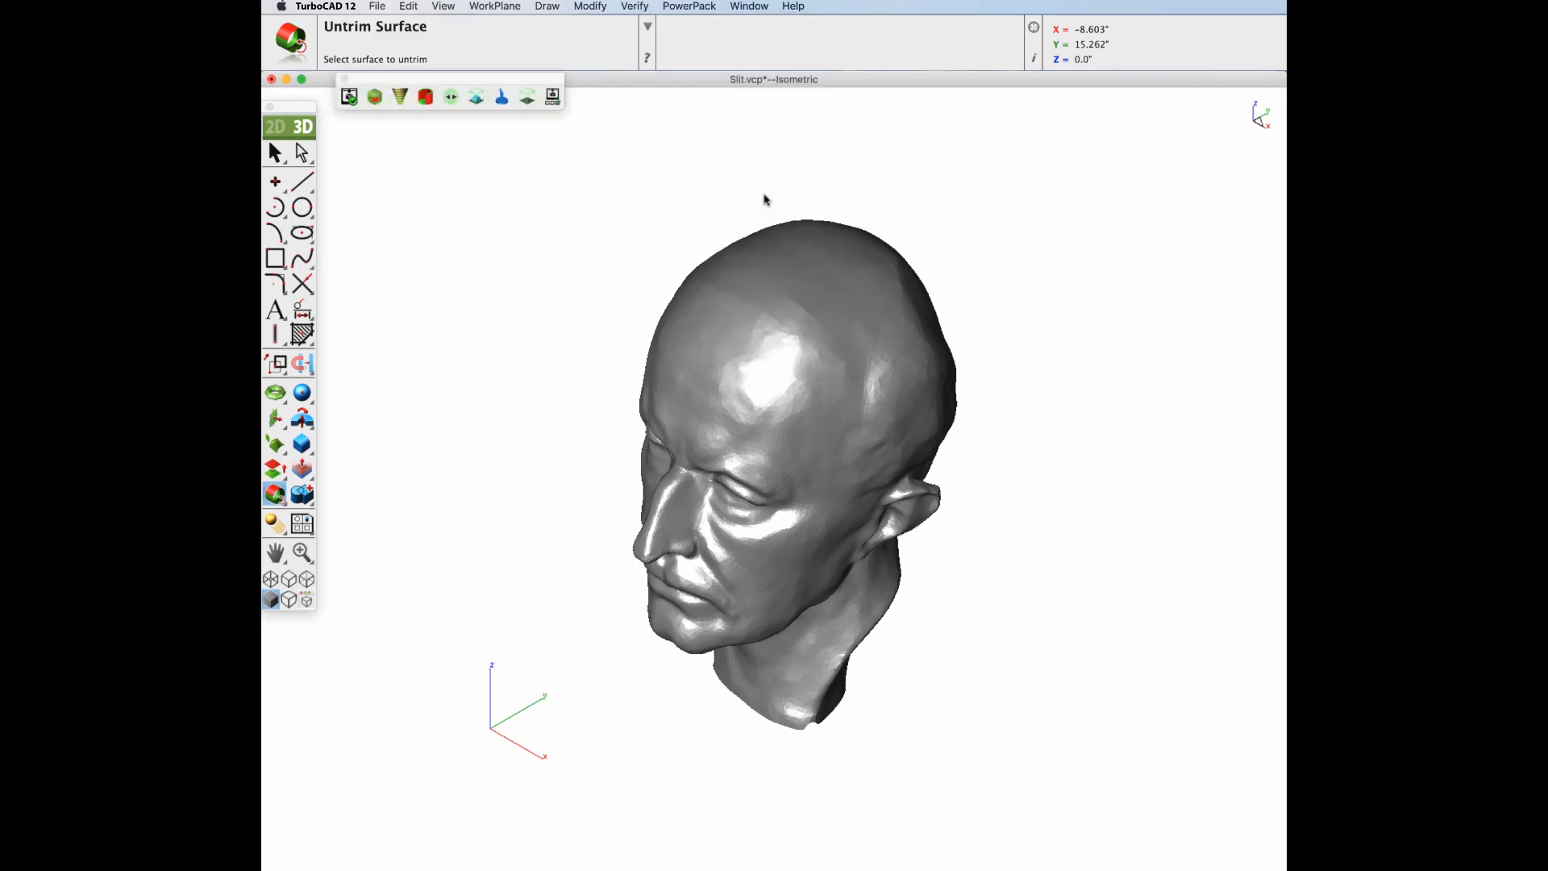
pyautogui.click(527, 97)
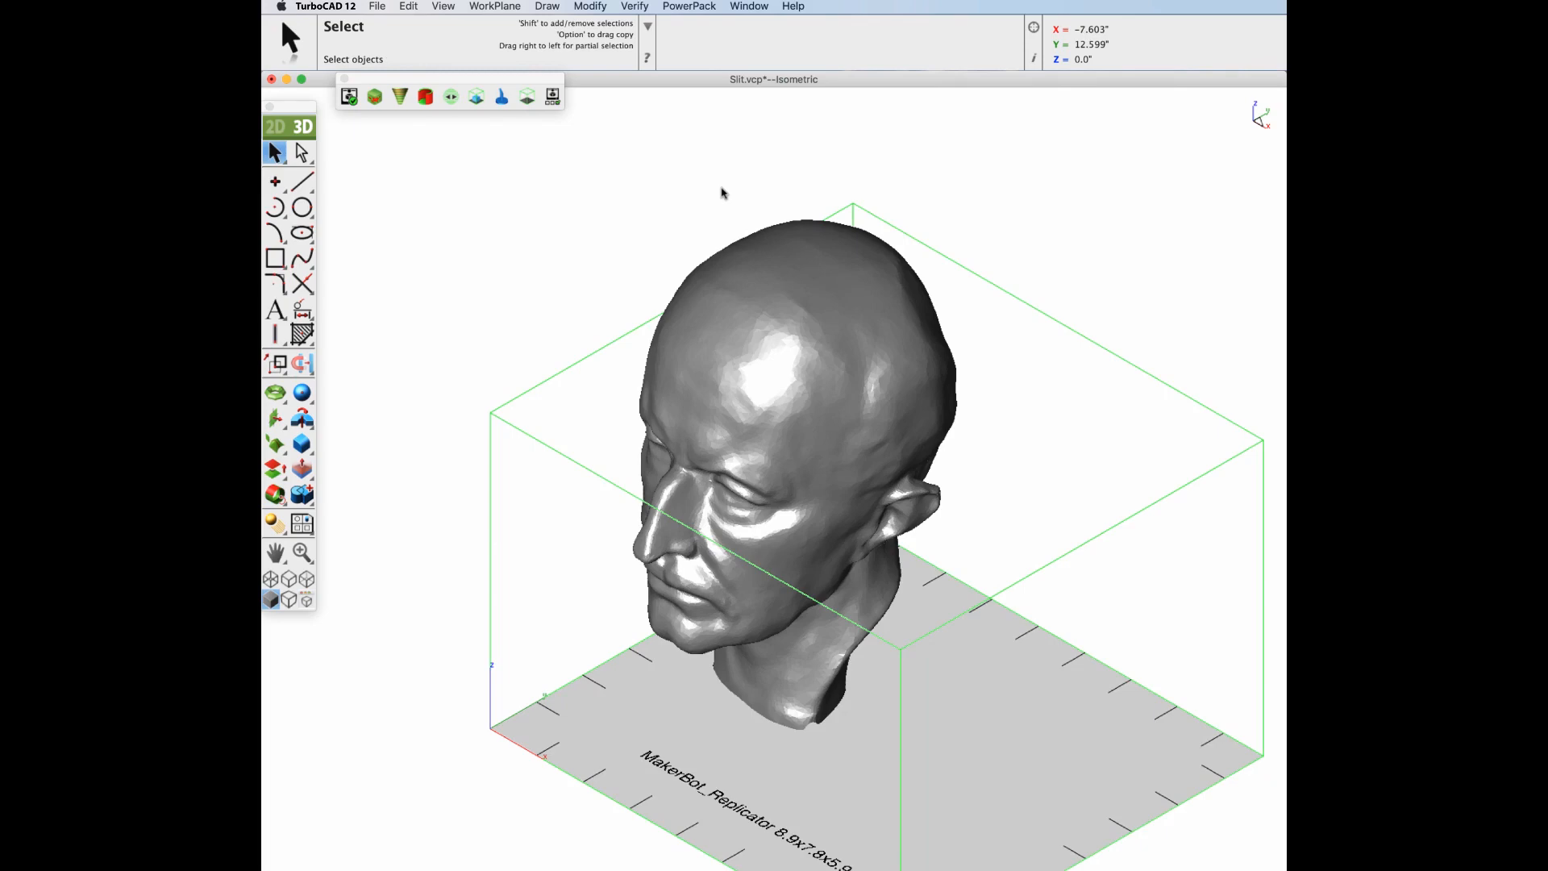
pyautogui.scroll(-3, 795, 417)
pyautogui.moveTo(784, 484); pyautogui.dragTo(796, 439, button='middle')
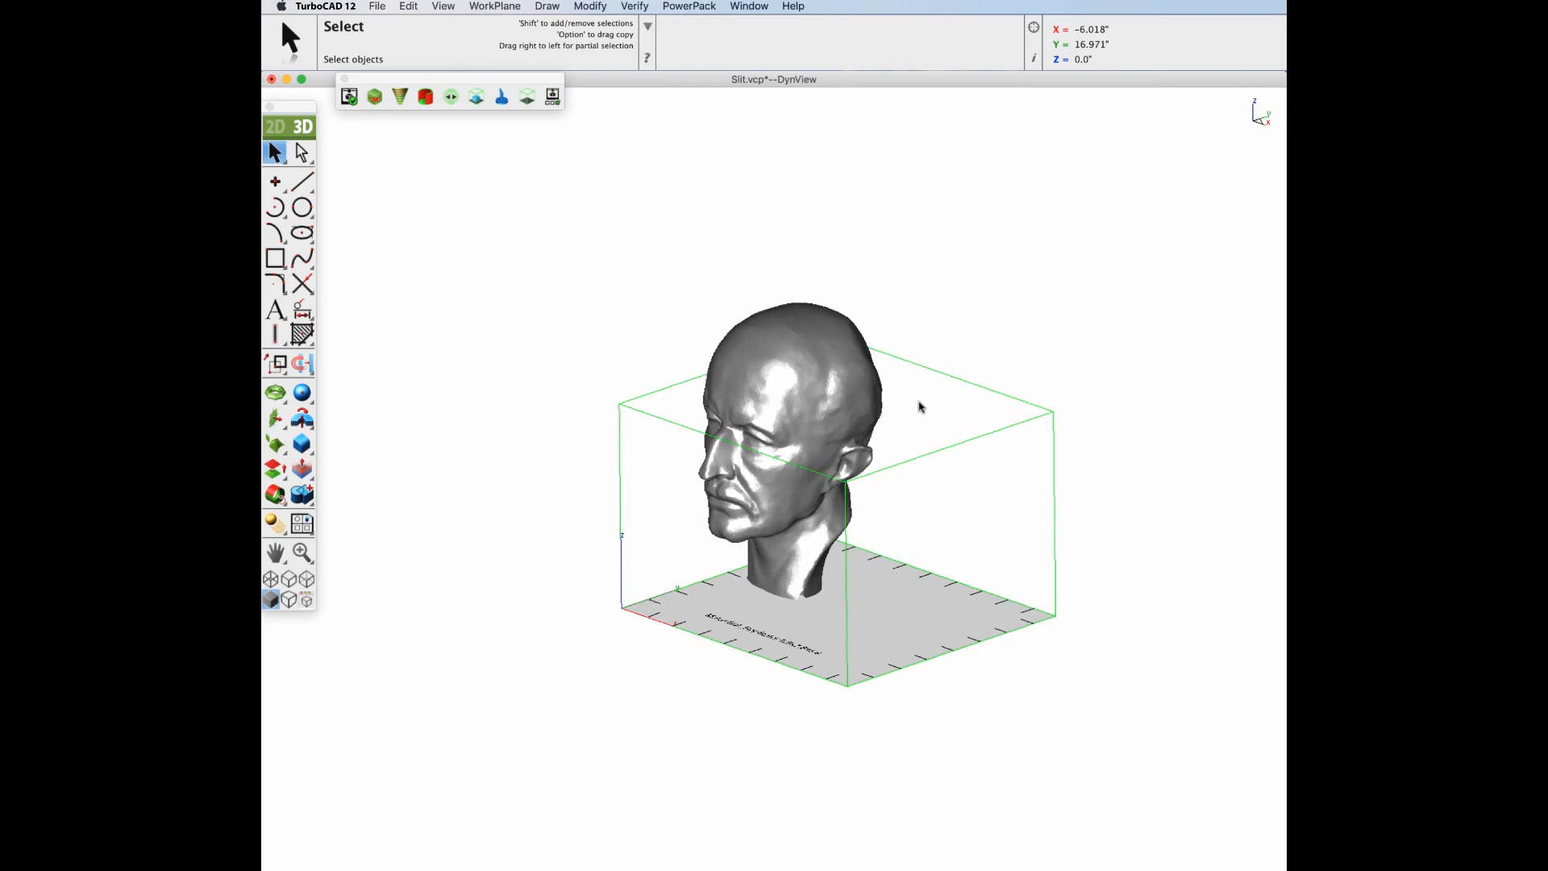
# - Check the head against the printer's build volume from the front and hide the volume
pyautogui.press('super+2')
pyautogui.press('super+f')
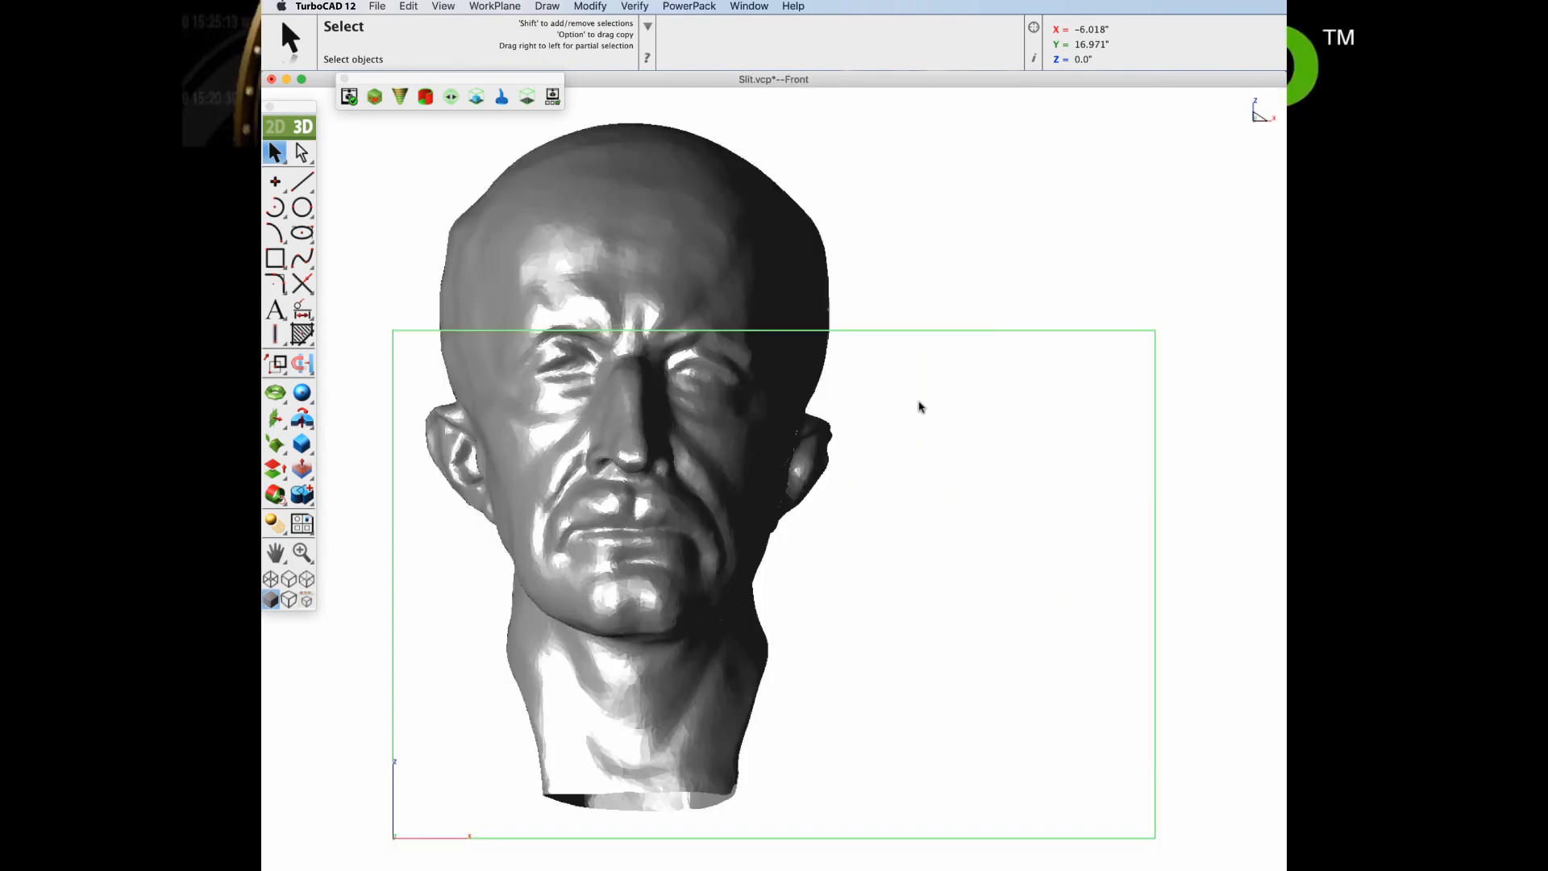
pyautogui.moveTo(902, 508); pyautogui.dragTo(815, 446, button='middle')
pyautogui.click(528, 97)
pyautogui.moveTo(605, 736); pyautogui.dragTo(668, 636, button='middle')
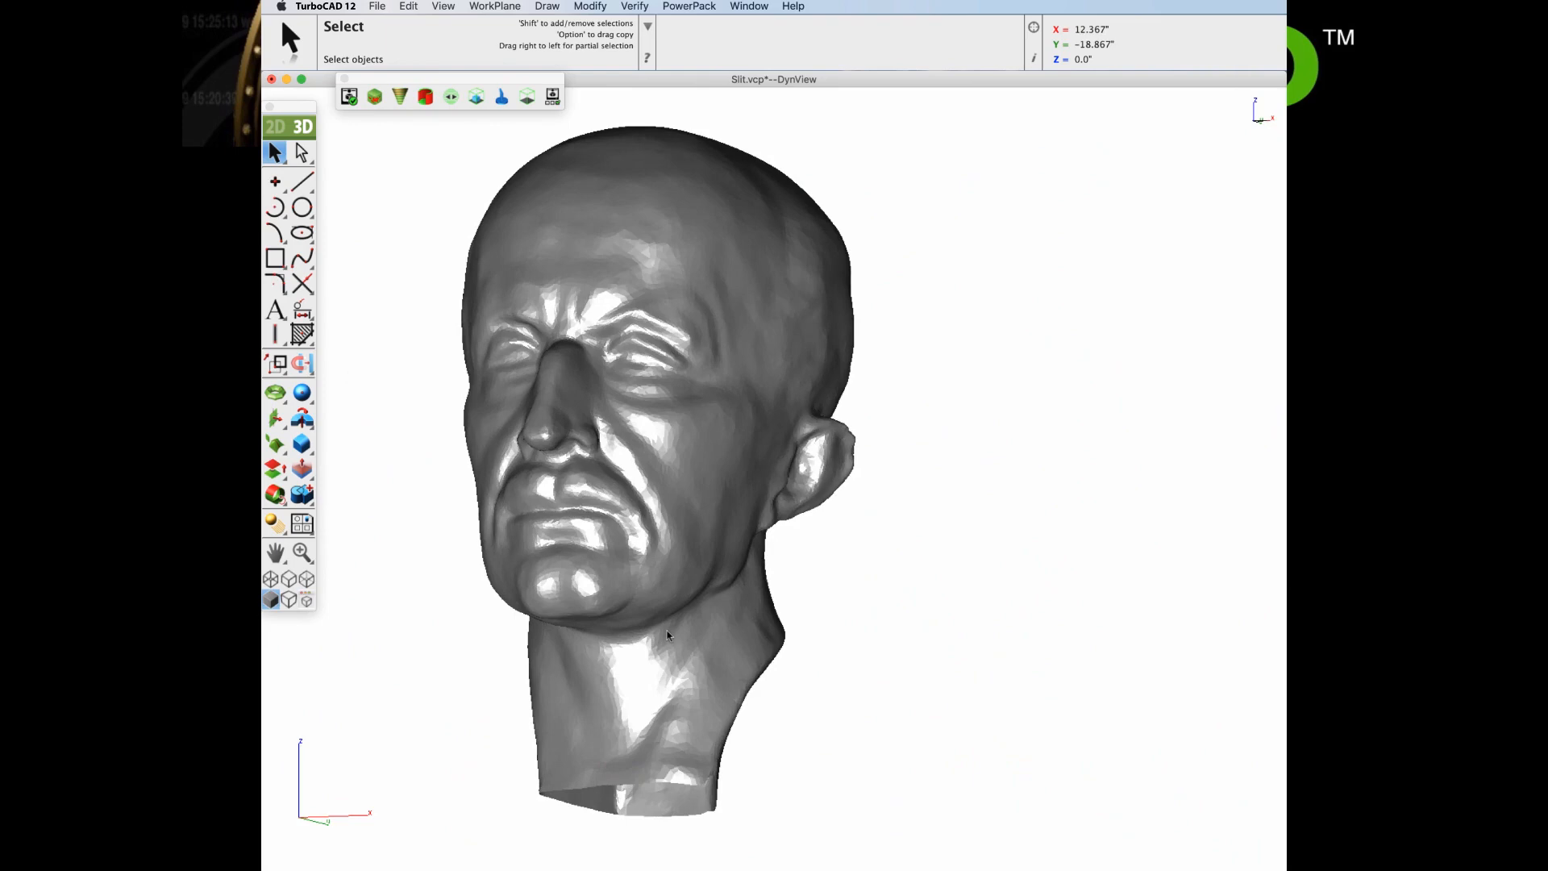
# - Place a Z-Station infinite plane just above the uneven bottom edge of the neck in the right side view
pyautogui.press('super+3')
pyautogui.press('super+f')
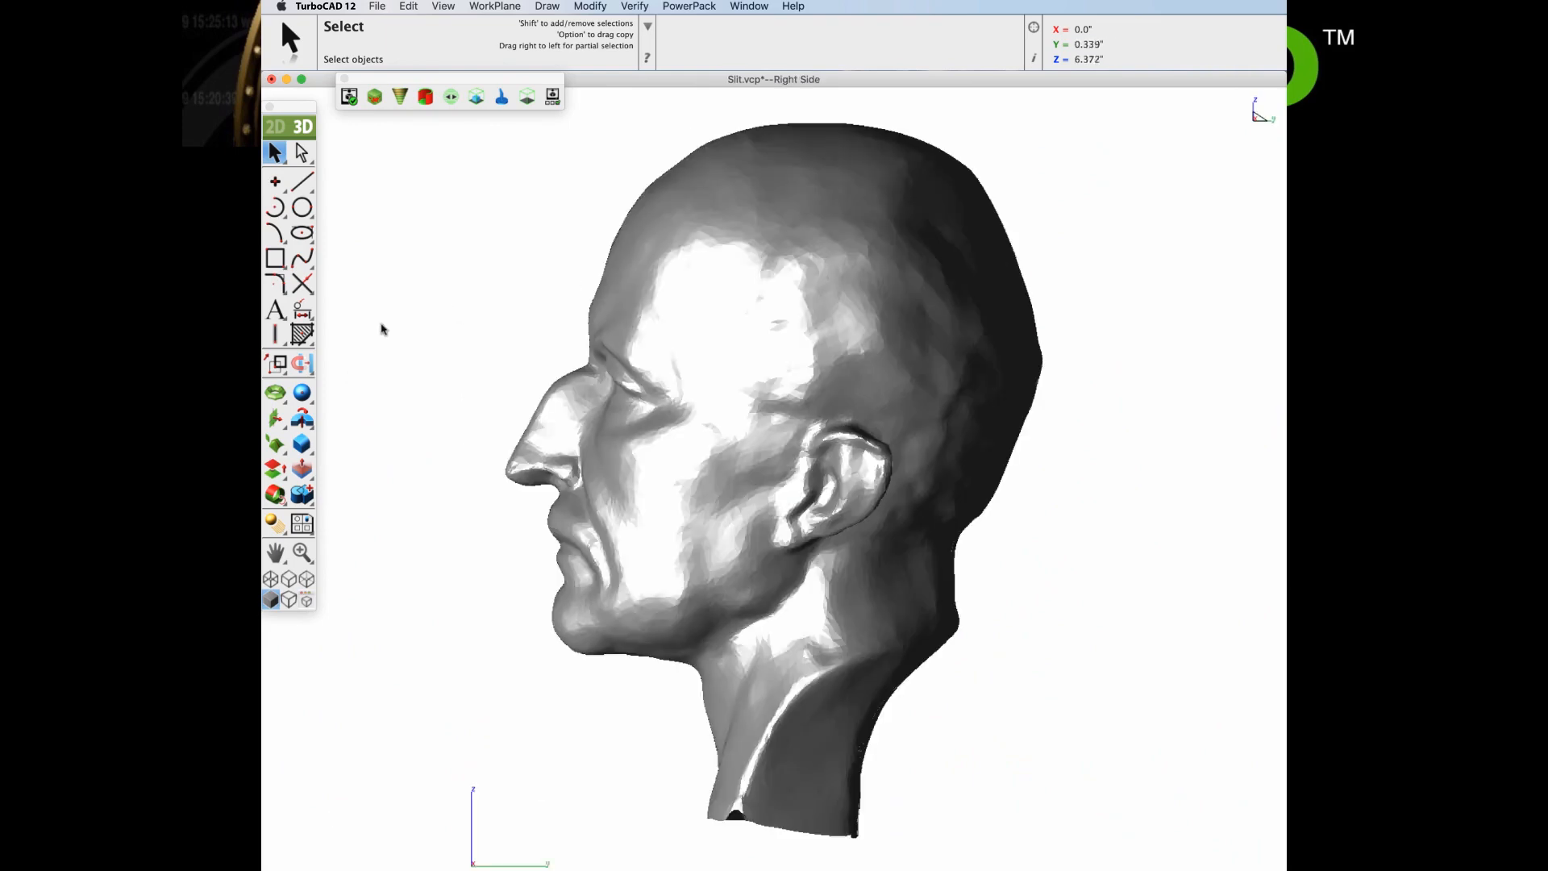
pyautogui.click(275, 417)
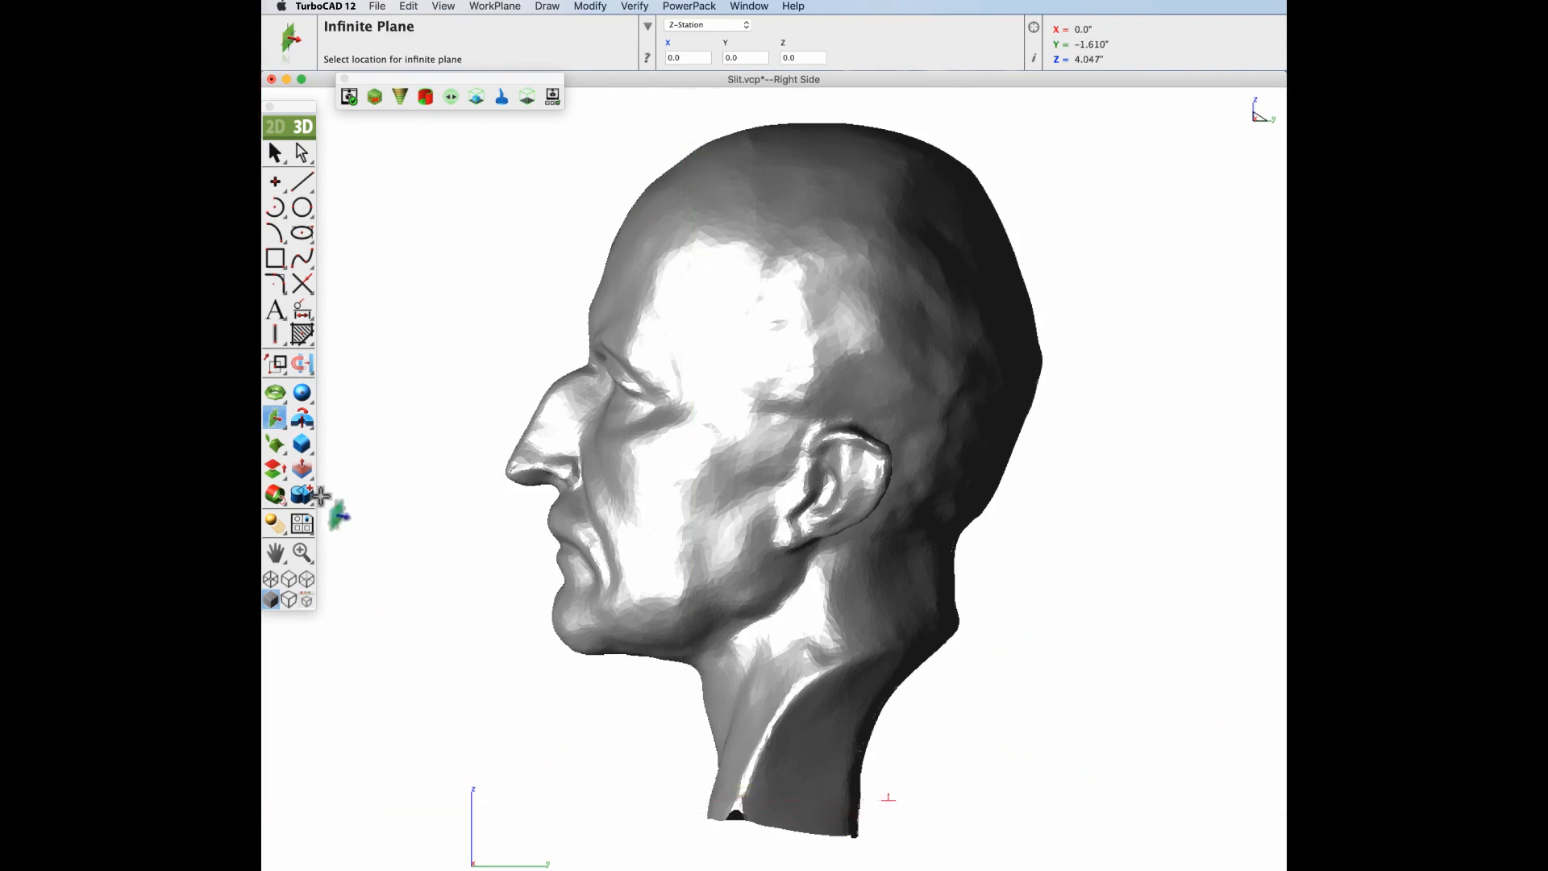
# - Float the surface trim and split tools and split the head mesh with the infinite plane at the neck
pyautogui.moveTo(274, 494); pyautogui.dragTo(323, 151)
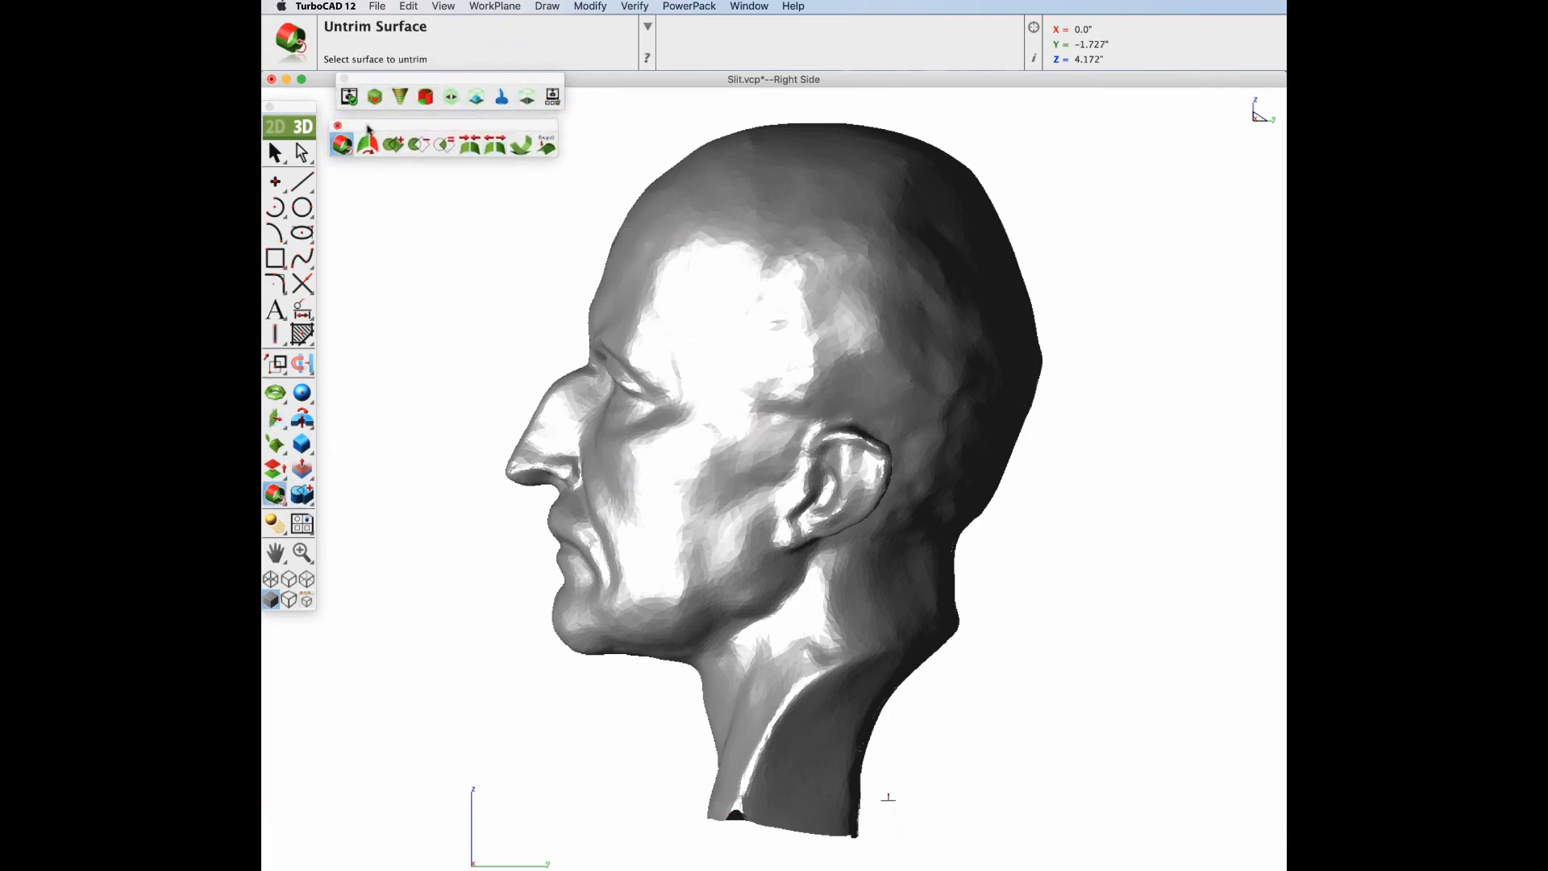
pyautogui.click(494, 144)
pyautogui.click(806, 802)
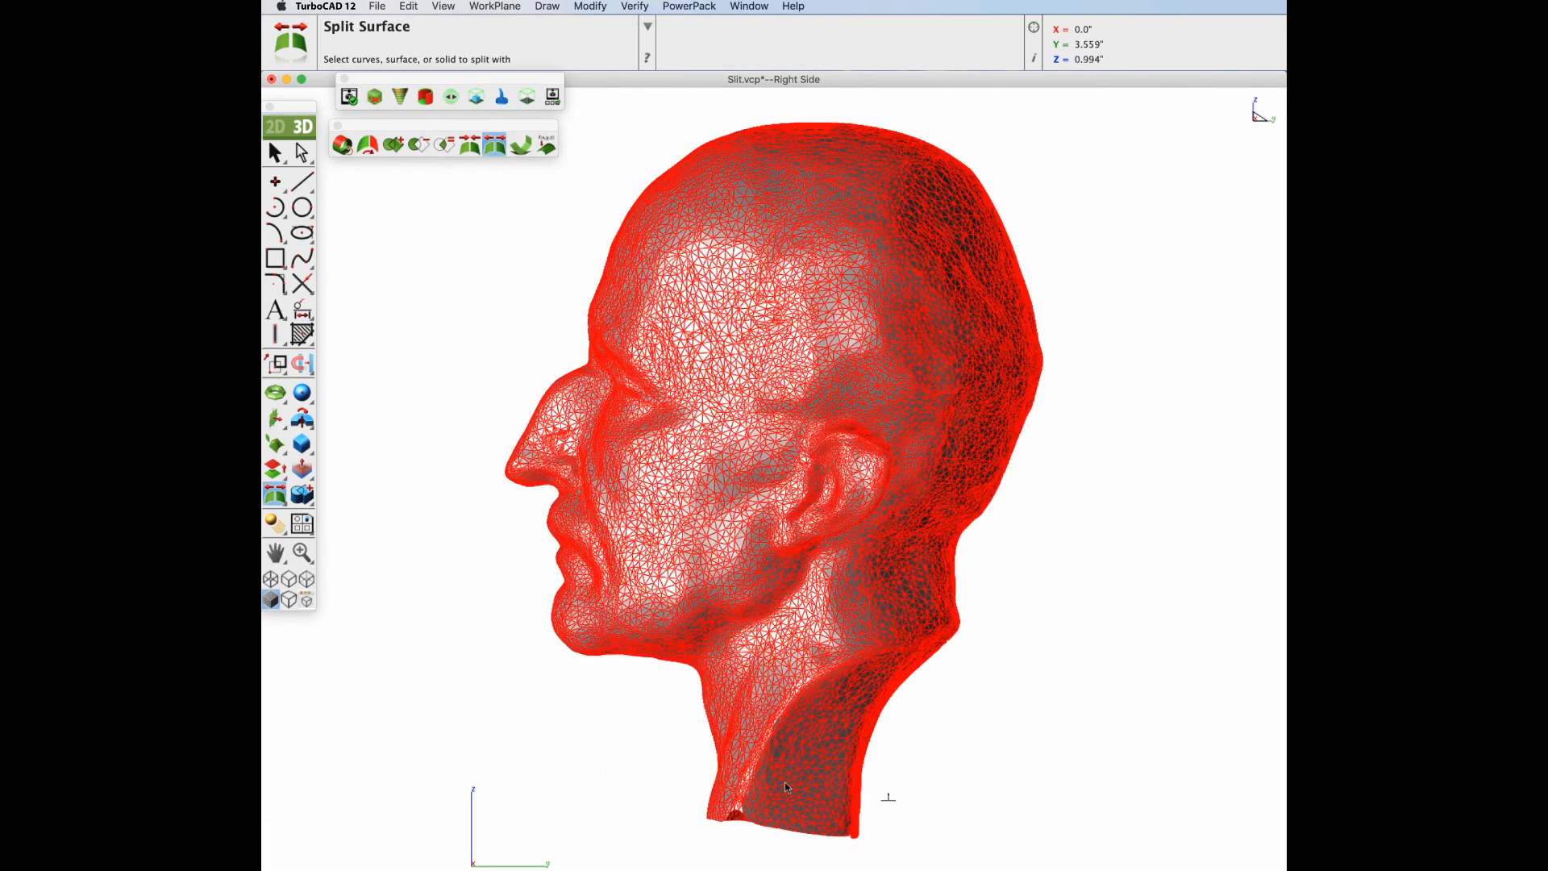
pyautogui.click(984, 764)
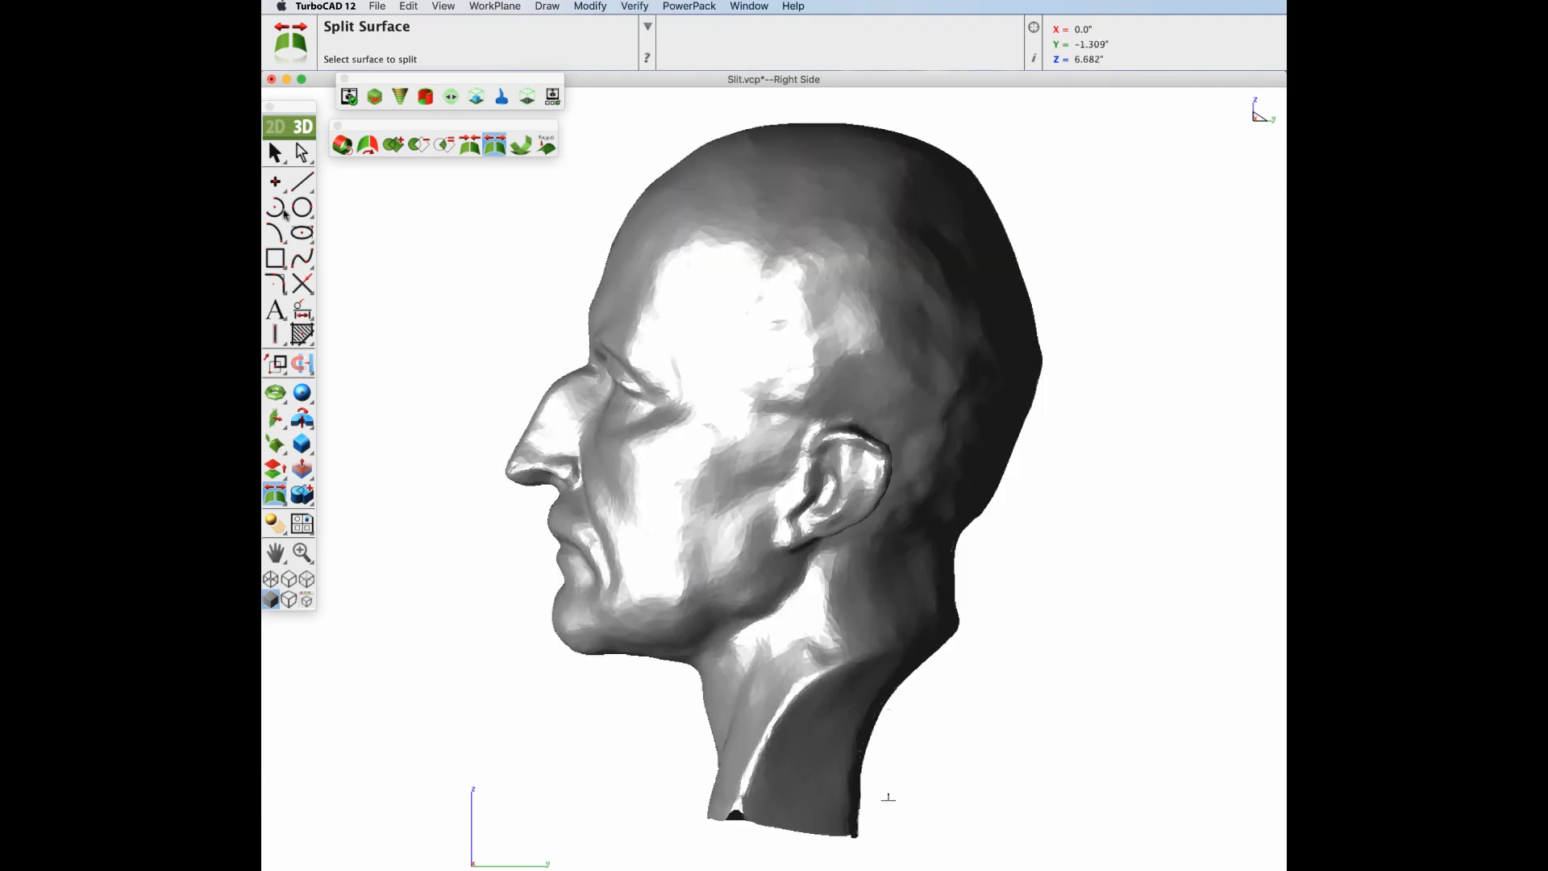
# - Delete the uneven slice split off below the plane at the base of the neck
pyautogui.click(275, 153)
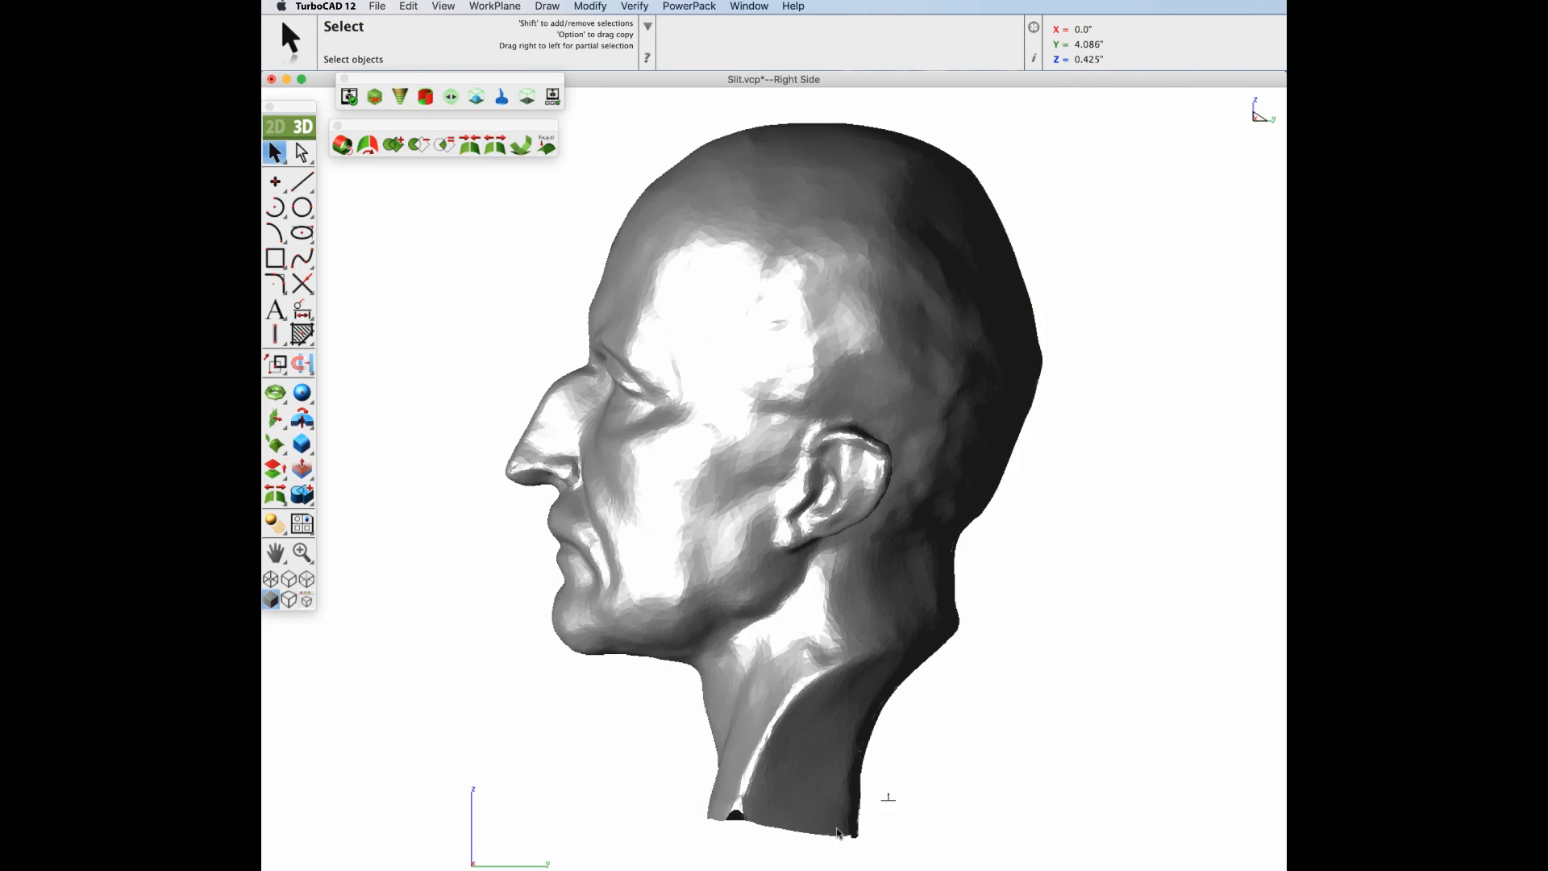
pyautogui.click(838, 833)
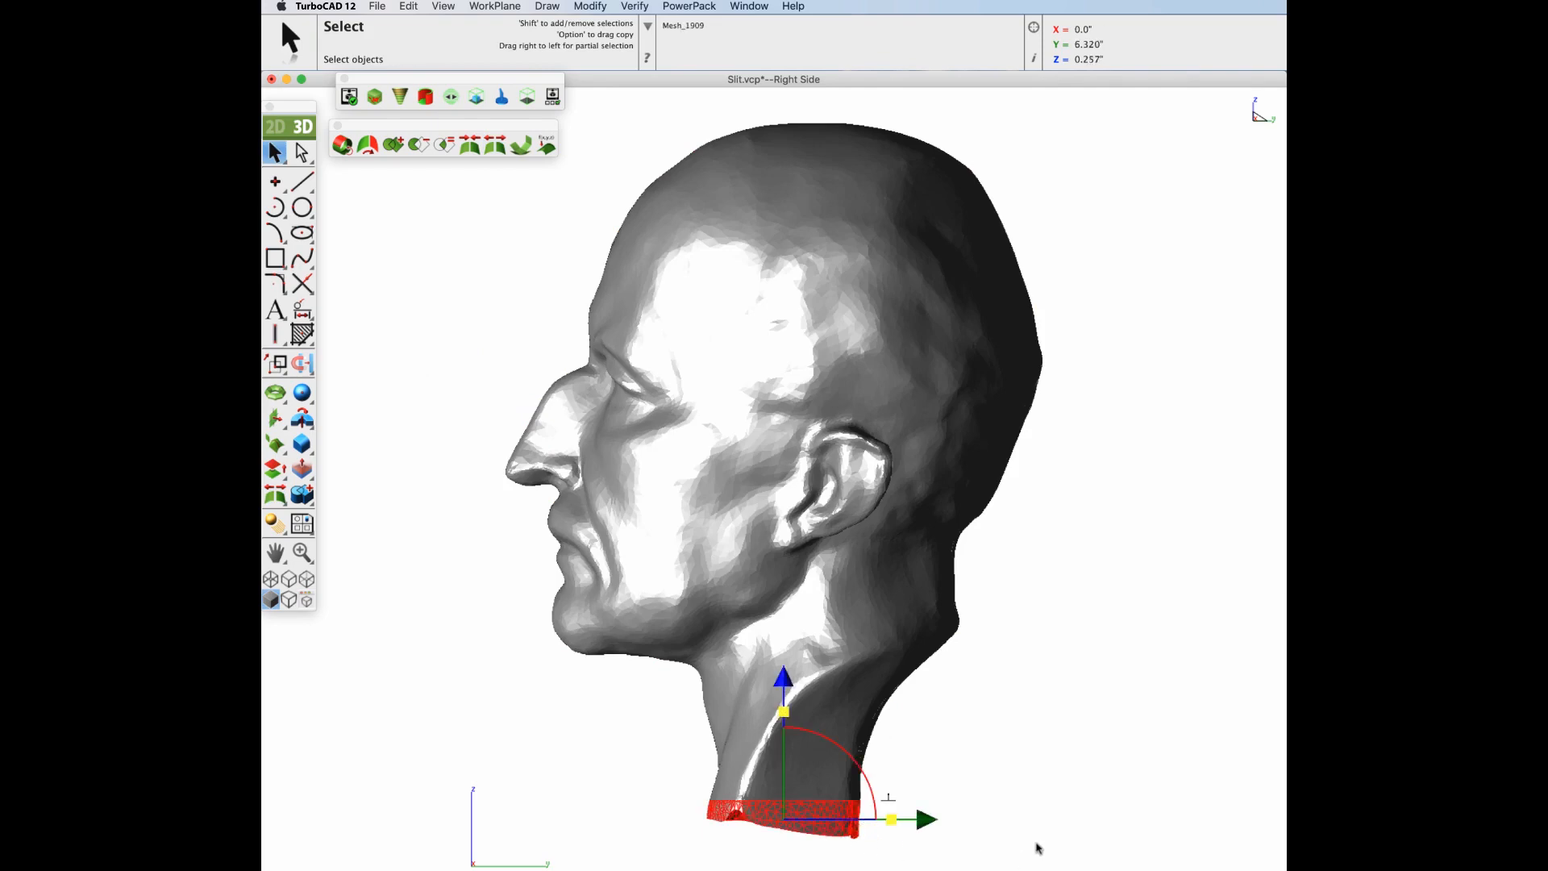
pyautogui.press('Delete')
pyautogui.moveTo(816, 712); pyautogui.dragTo(858, 691, button='middle')
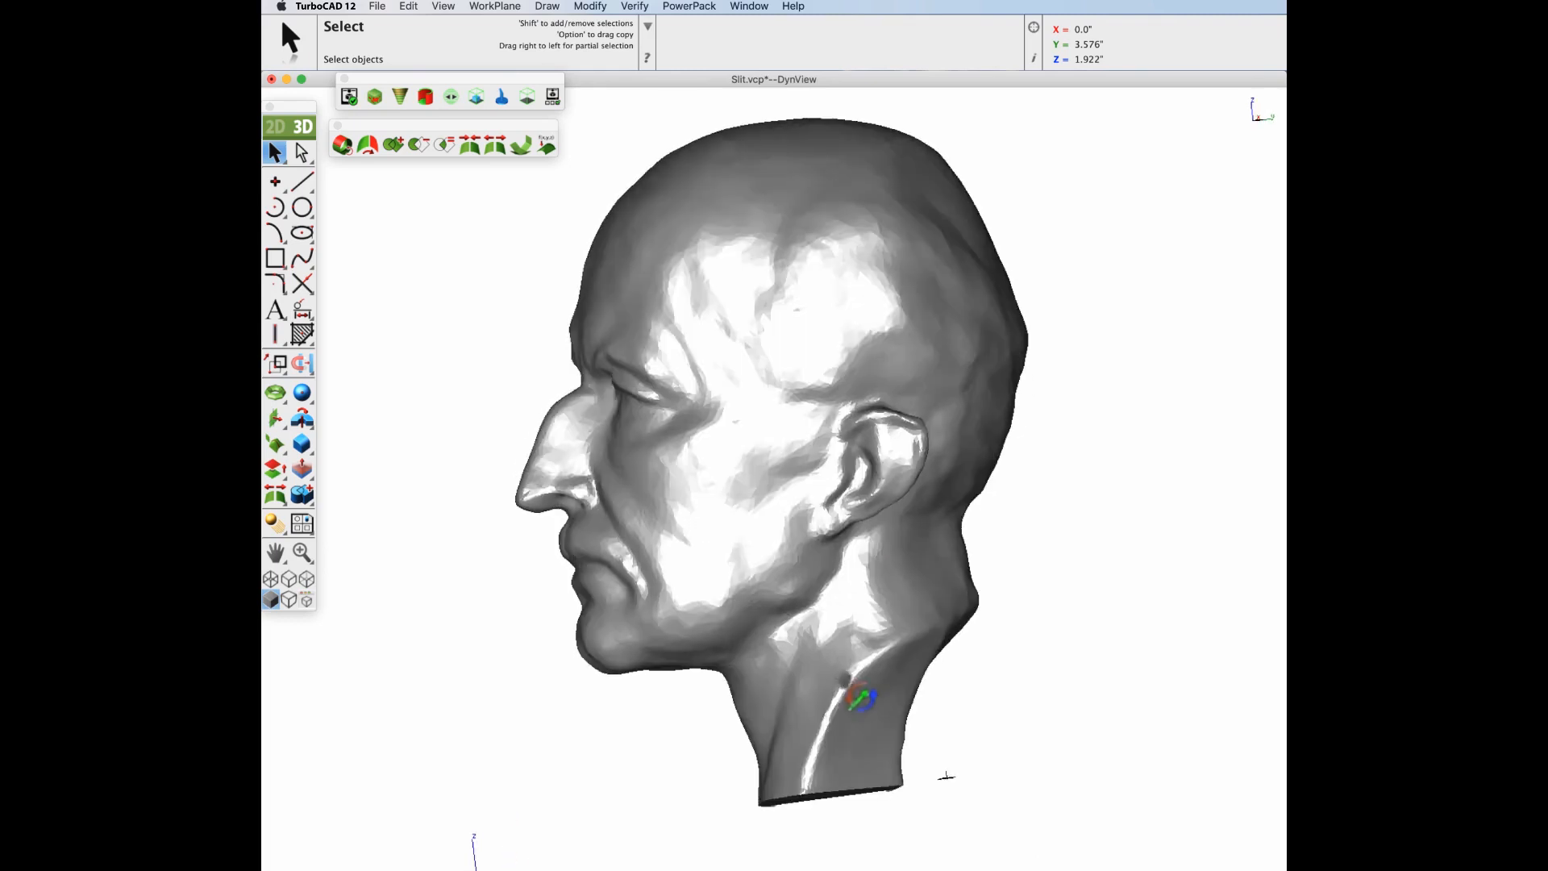
# - Place an X-Station infinite plane at the tip of the nose in the front view of the head
pyautogui.press('super+2')
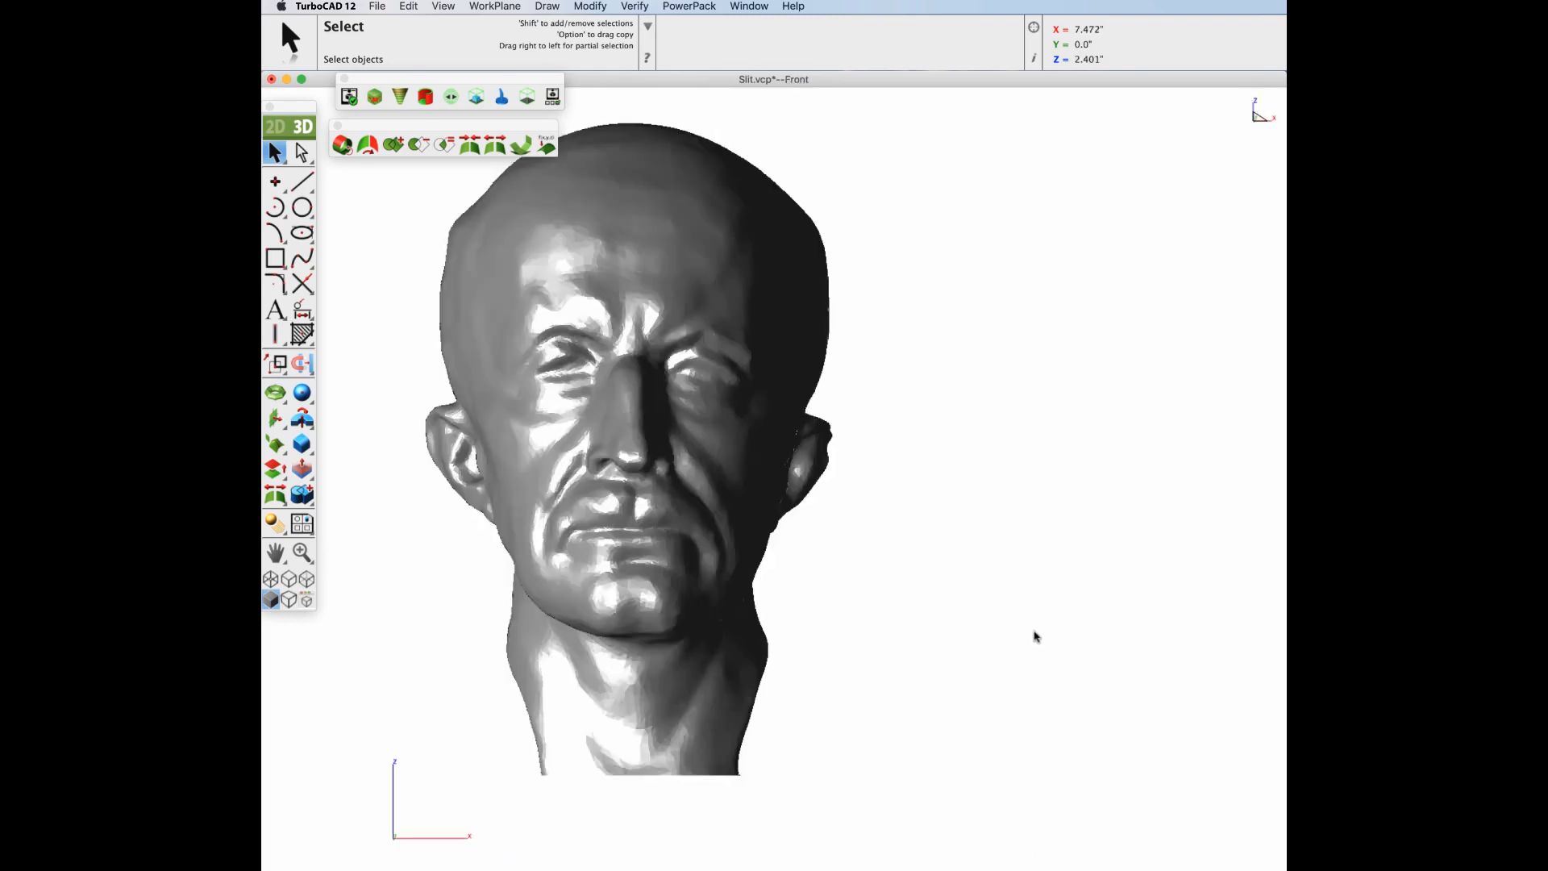
pyautogui.press('super+f')
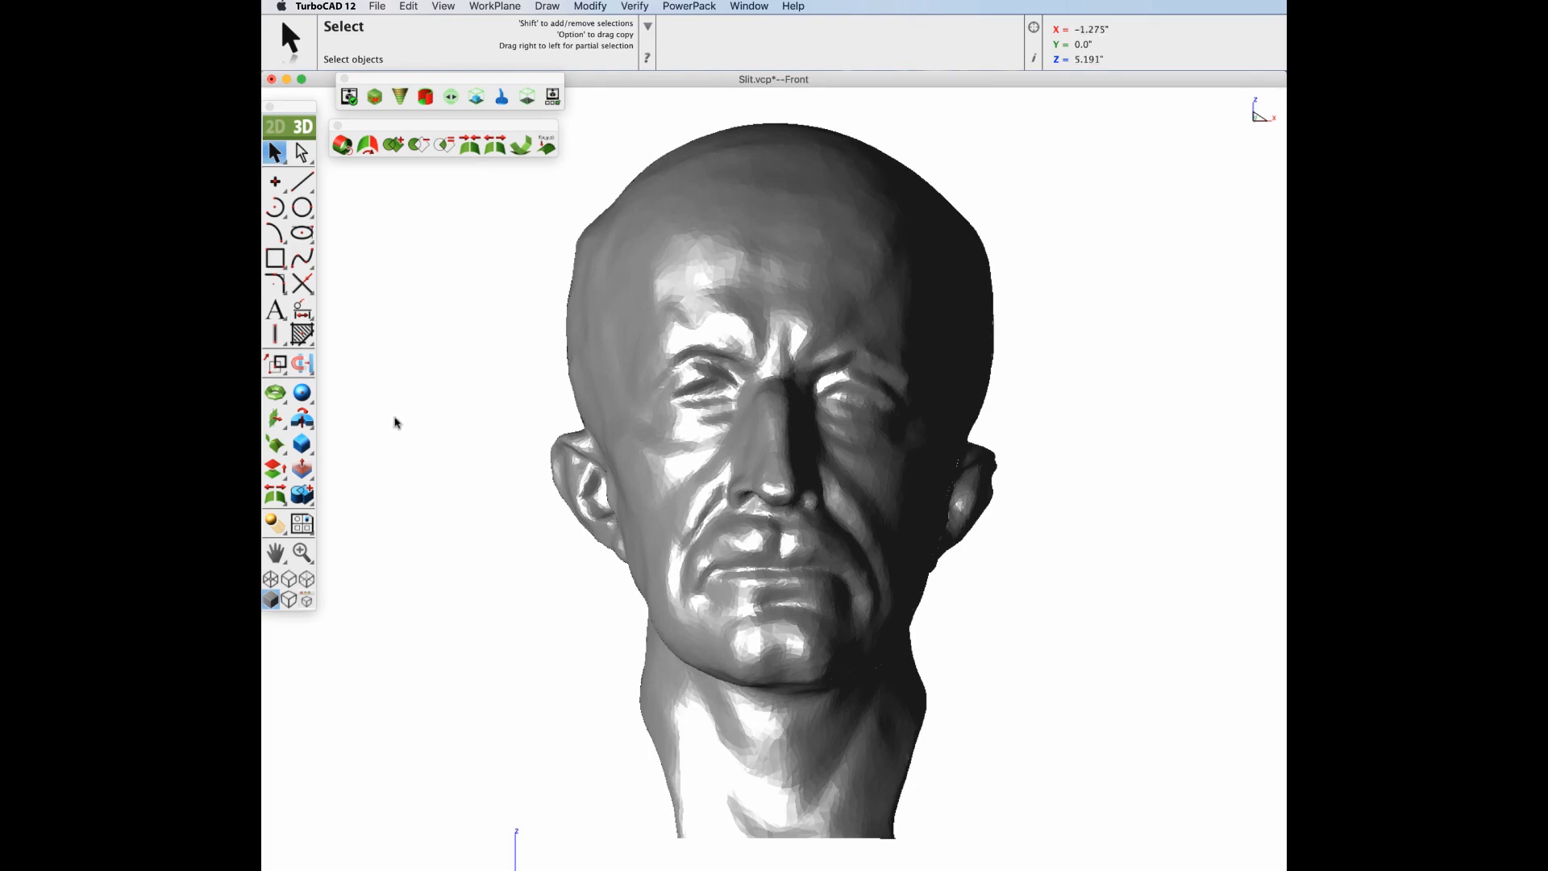
pyautogui.click(275, 418)
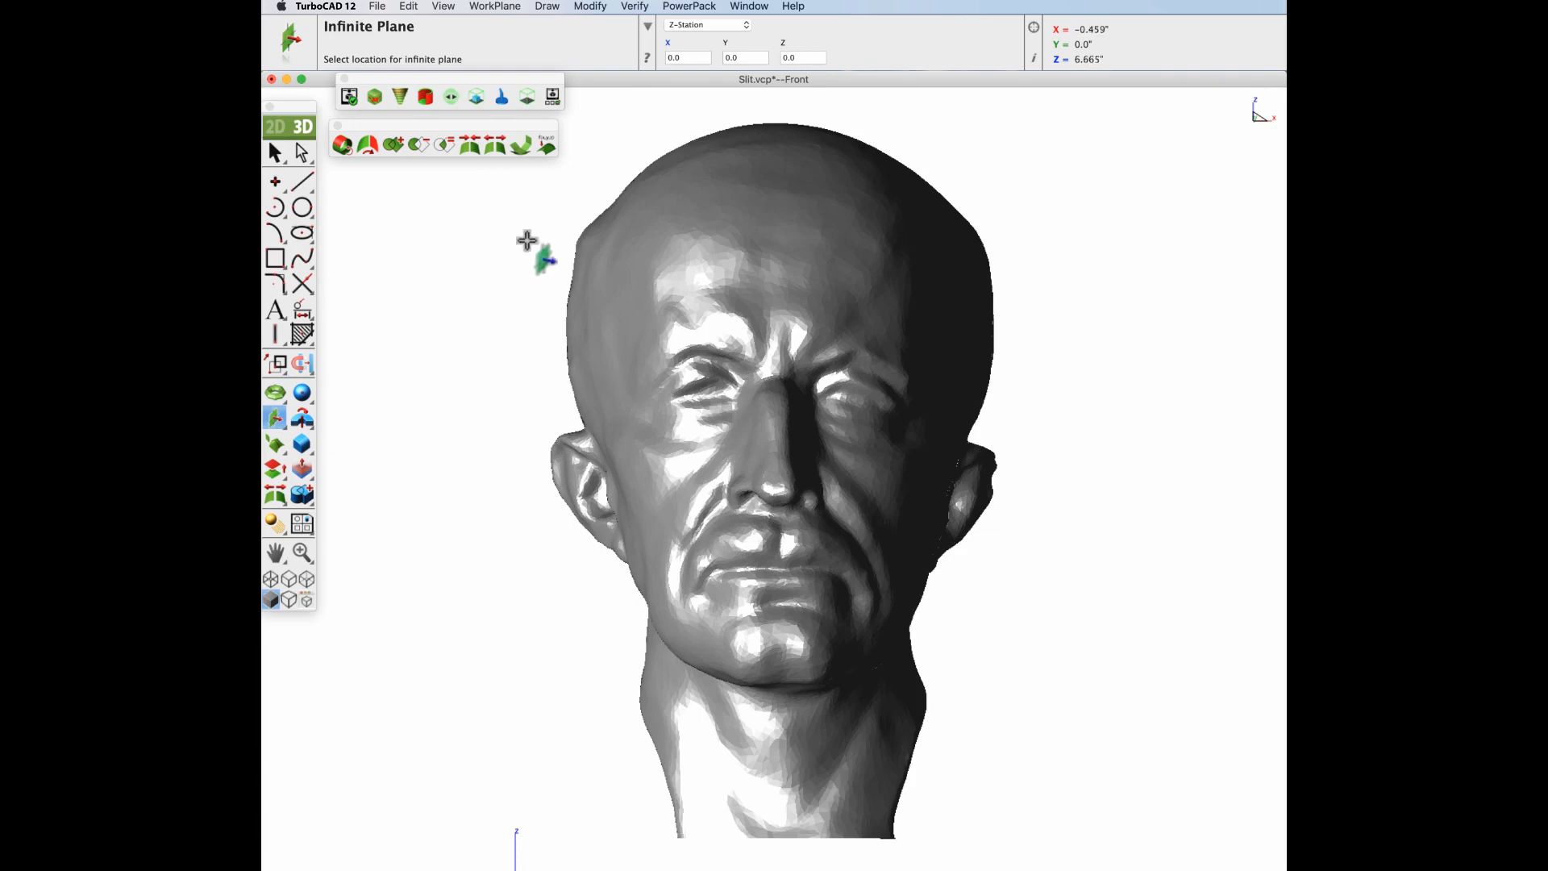
pyautogui.click(698, 25)
pyautogui.click(690, 11)
pyautogui.scroll(3, 495, 562)
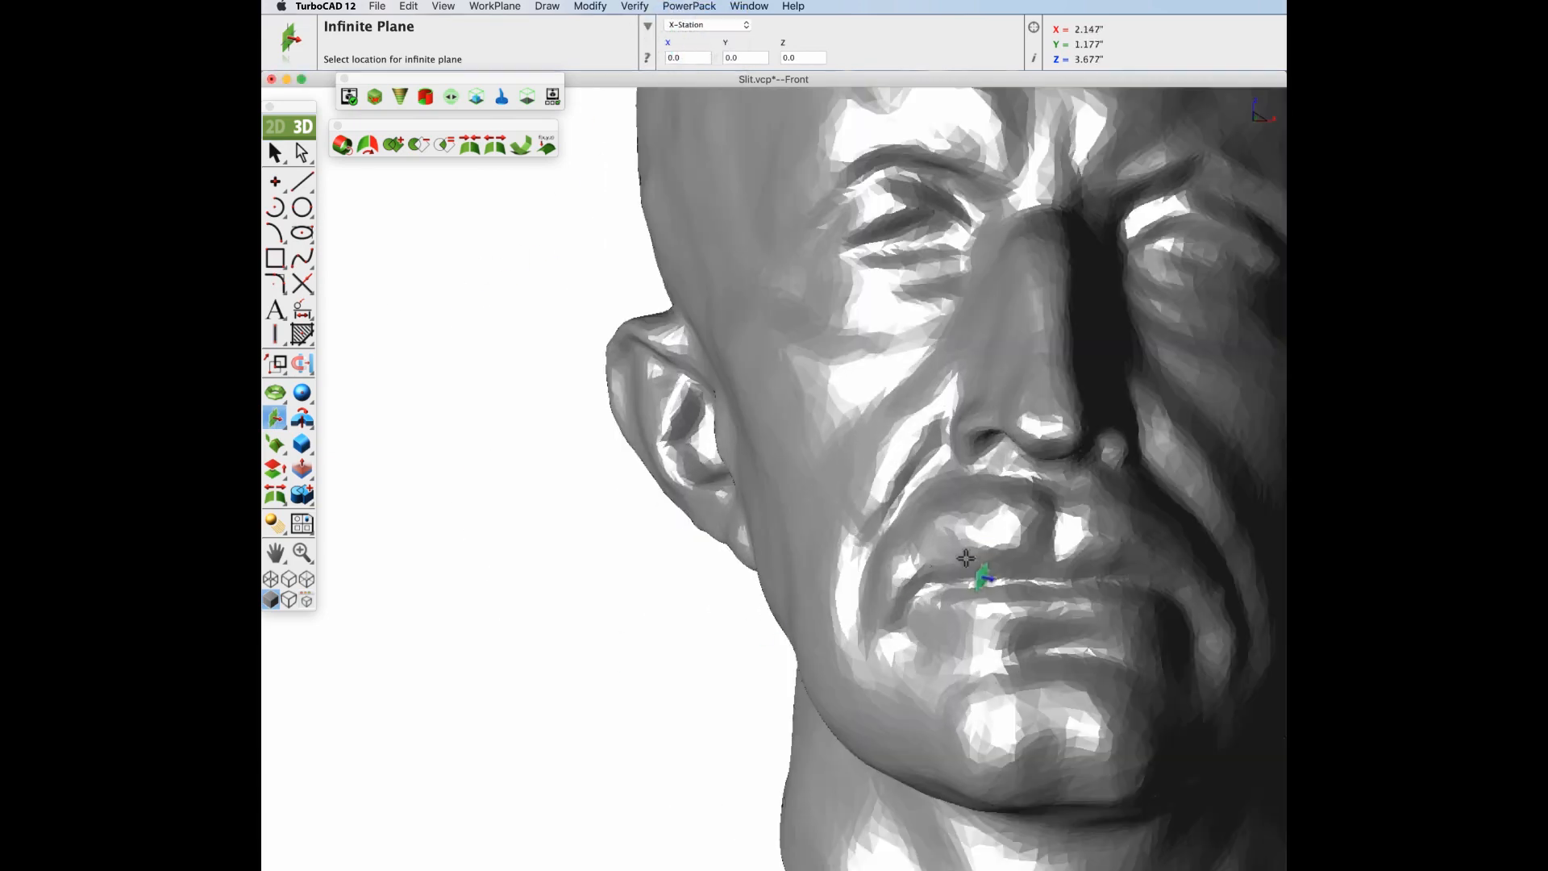
pyautogui.scroll(3, 1050, 421)
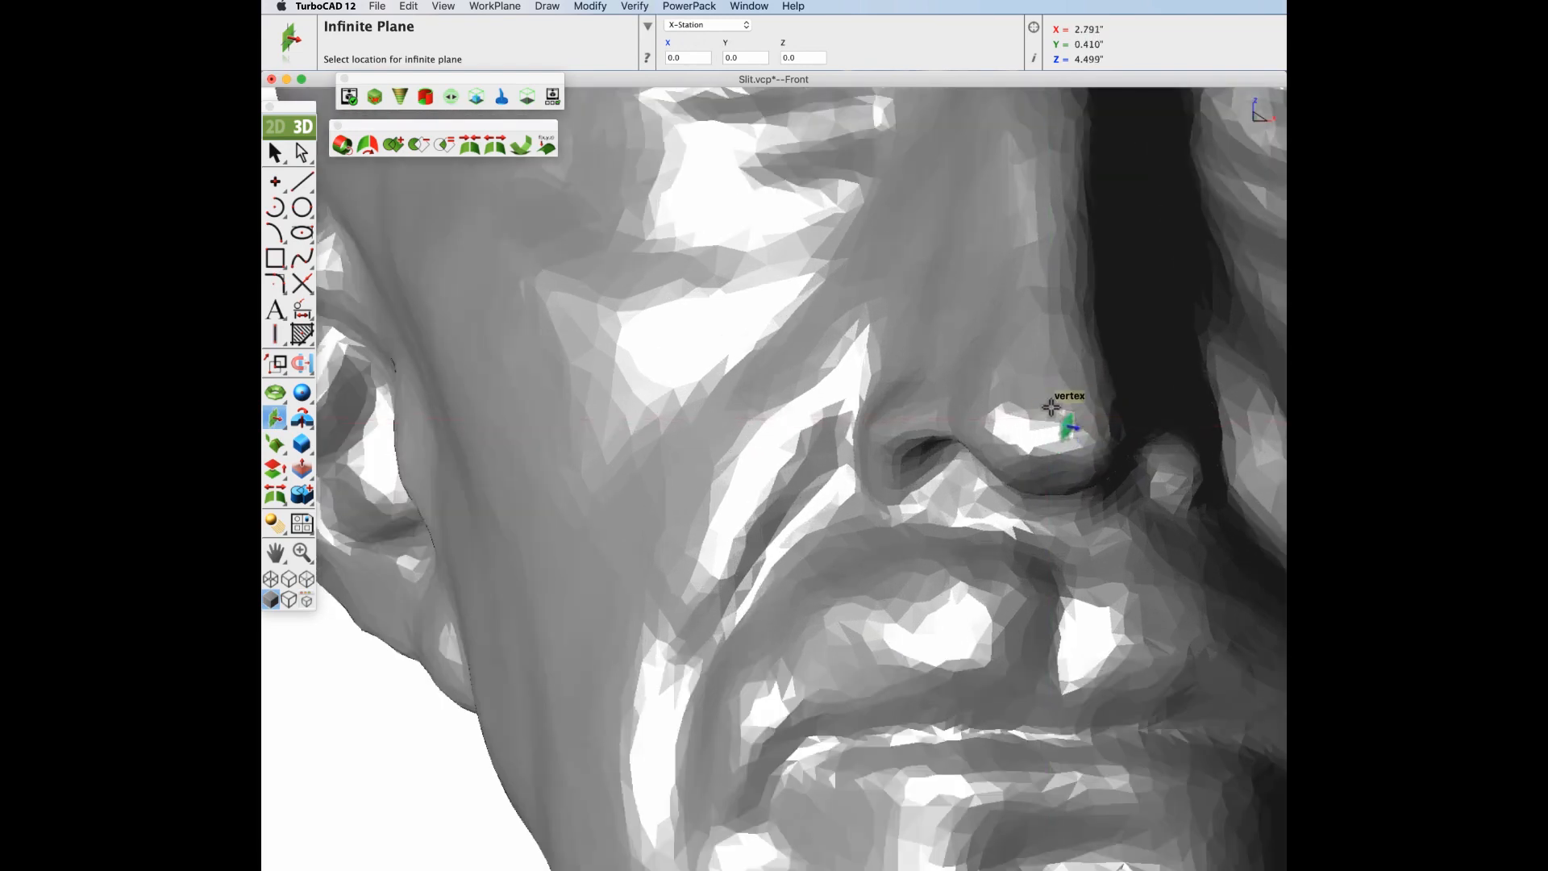
# - Split the head mesh into two halves with the vertical infinite plane through the nose
pyautogui.click(494, 144)
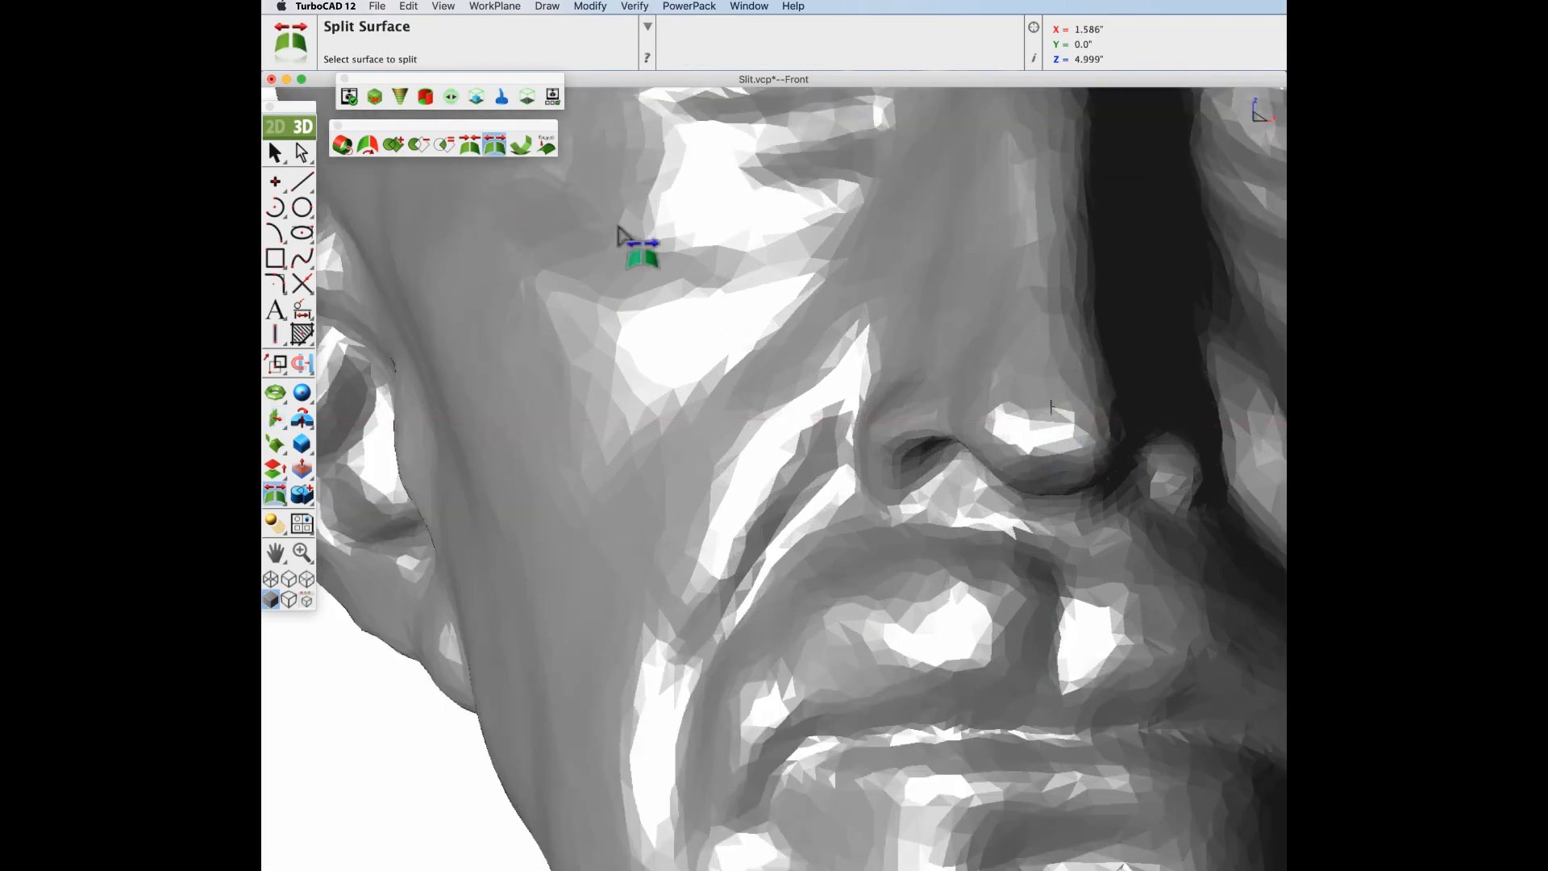
pyautogui.click(1044, 390)
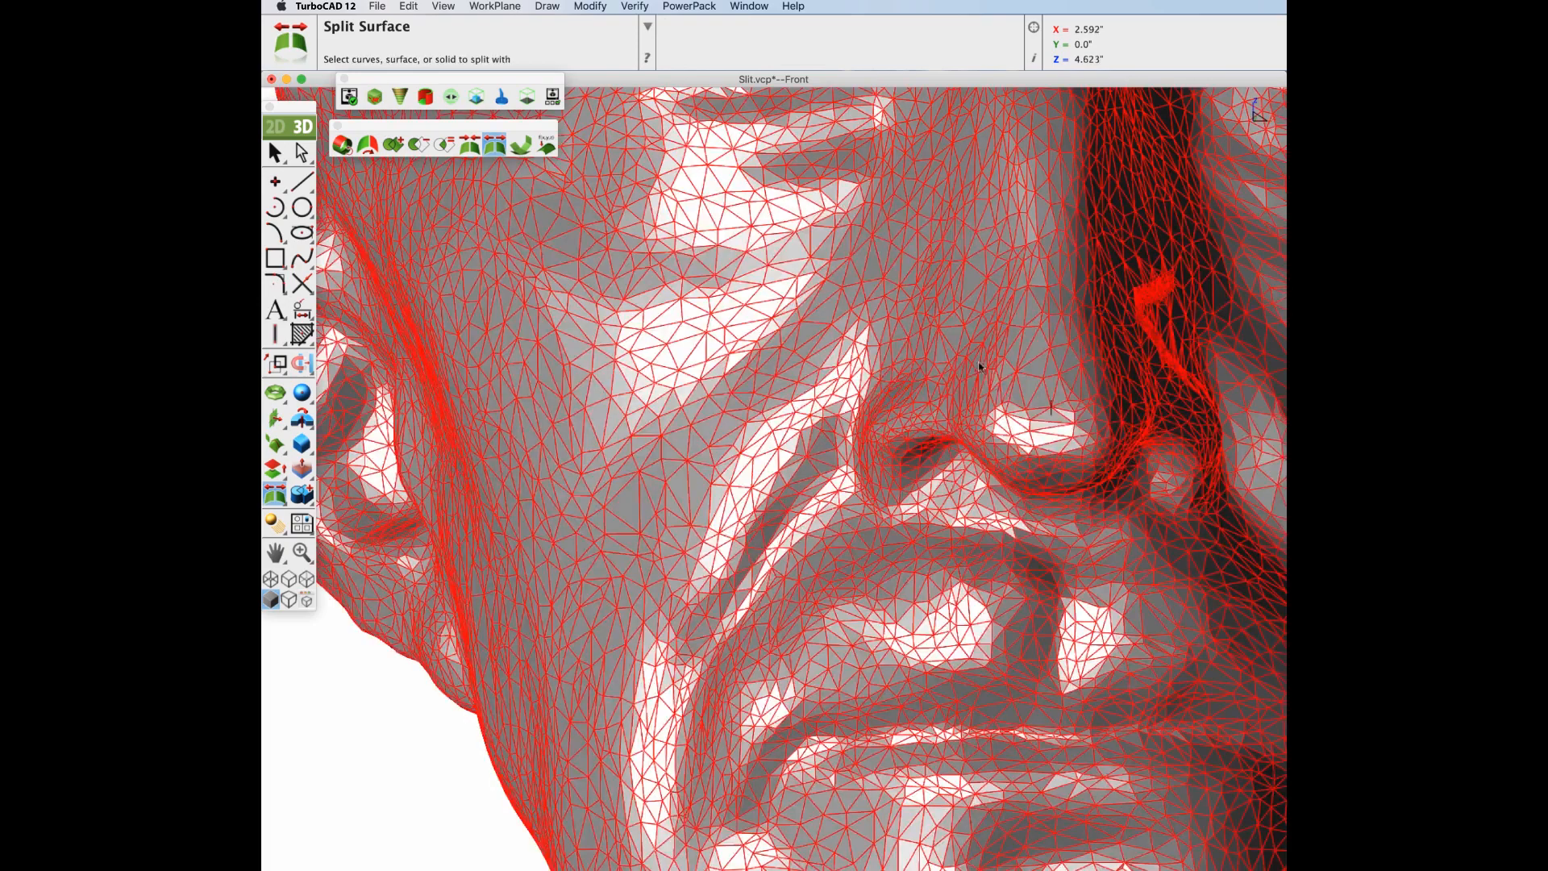
pyautogui.click(1063, 411)
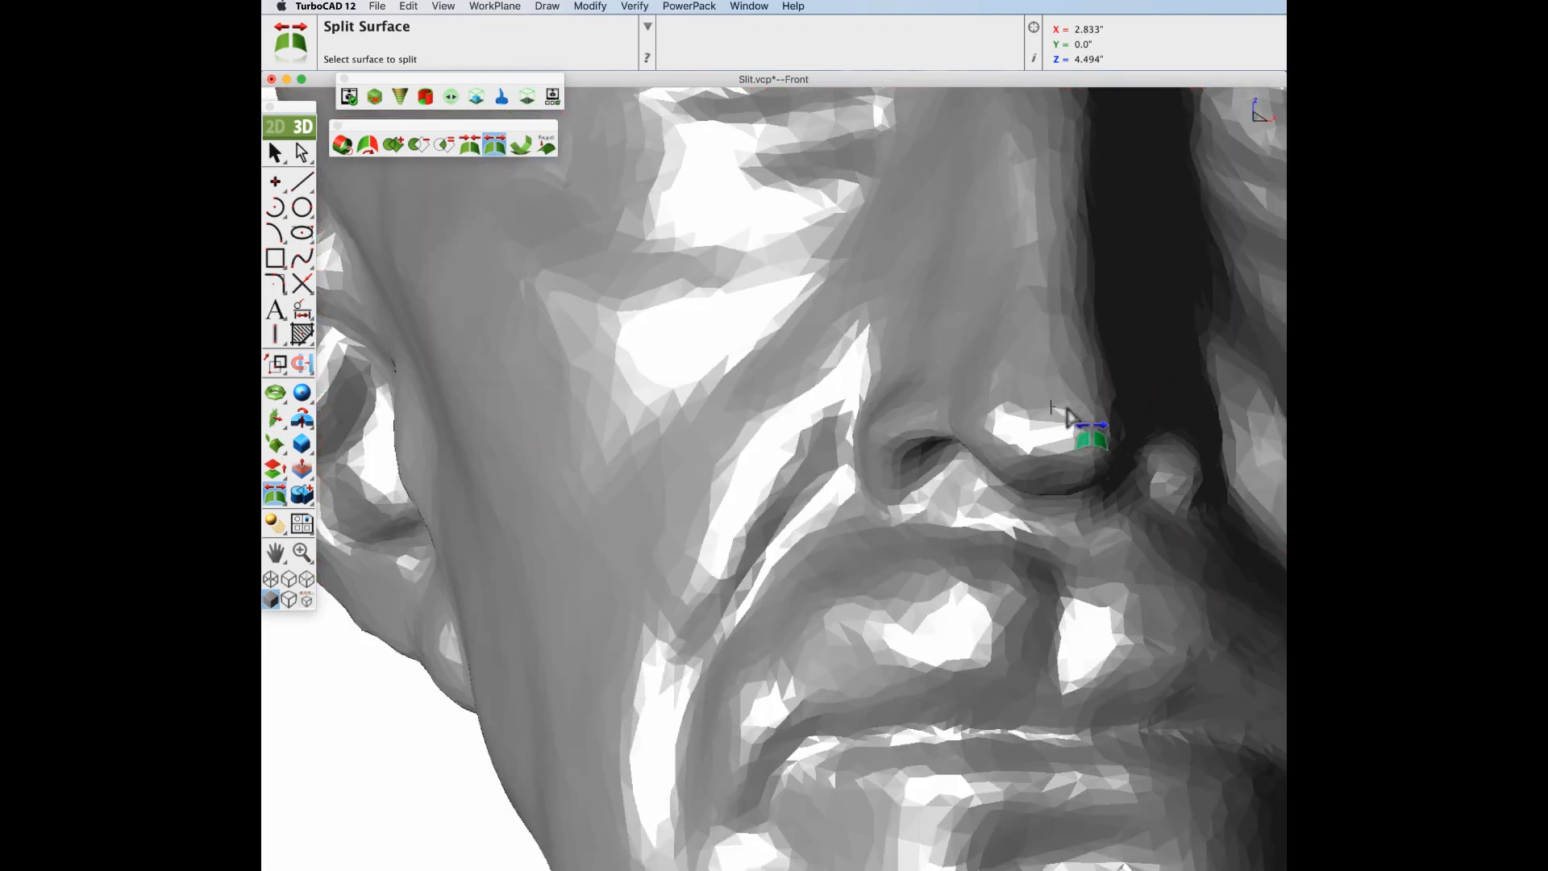
# - Remove the right half of the split head from view and show the remaining half's cut face in isometric view
pyautogui.click(275, 153)
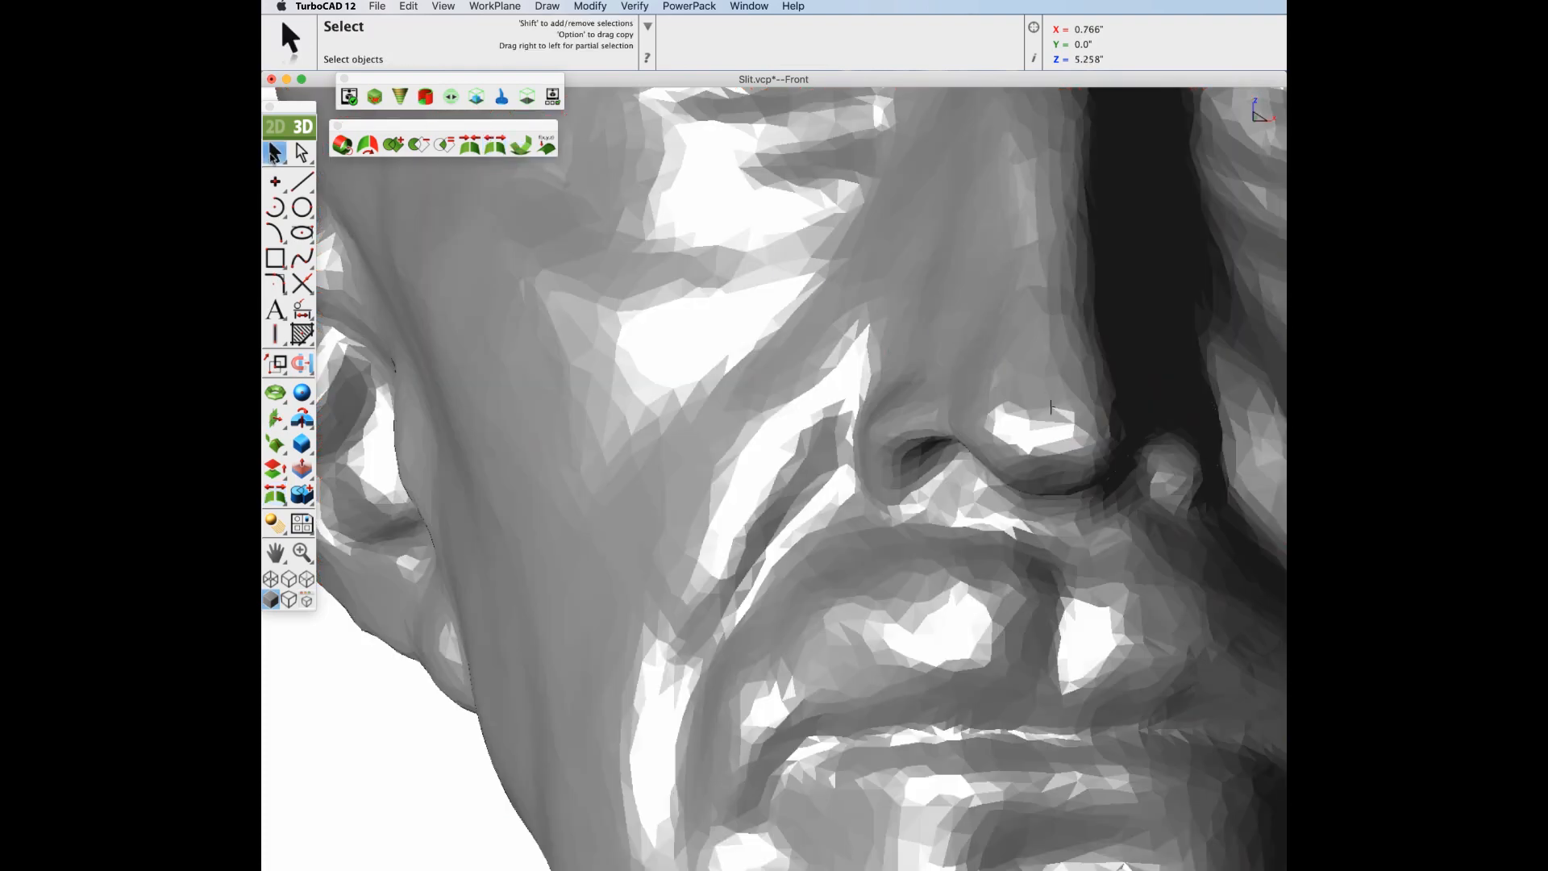
pyautogui.rightClick(1211, 306)
pyautogui.click(1218, 305)
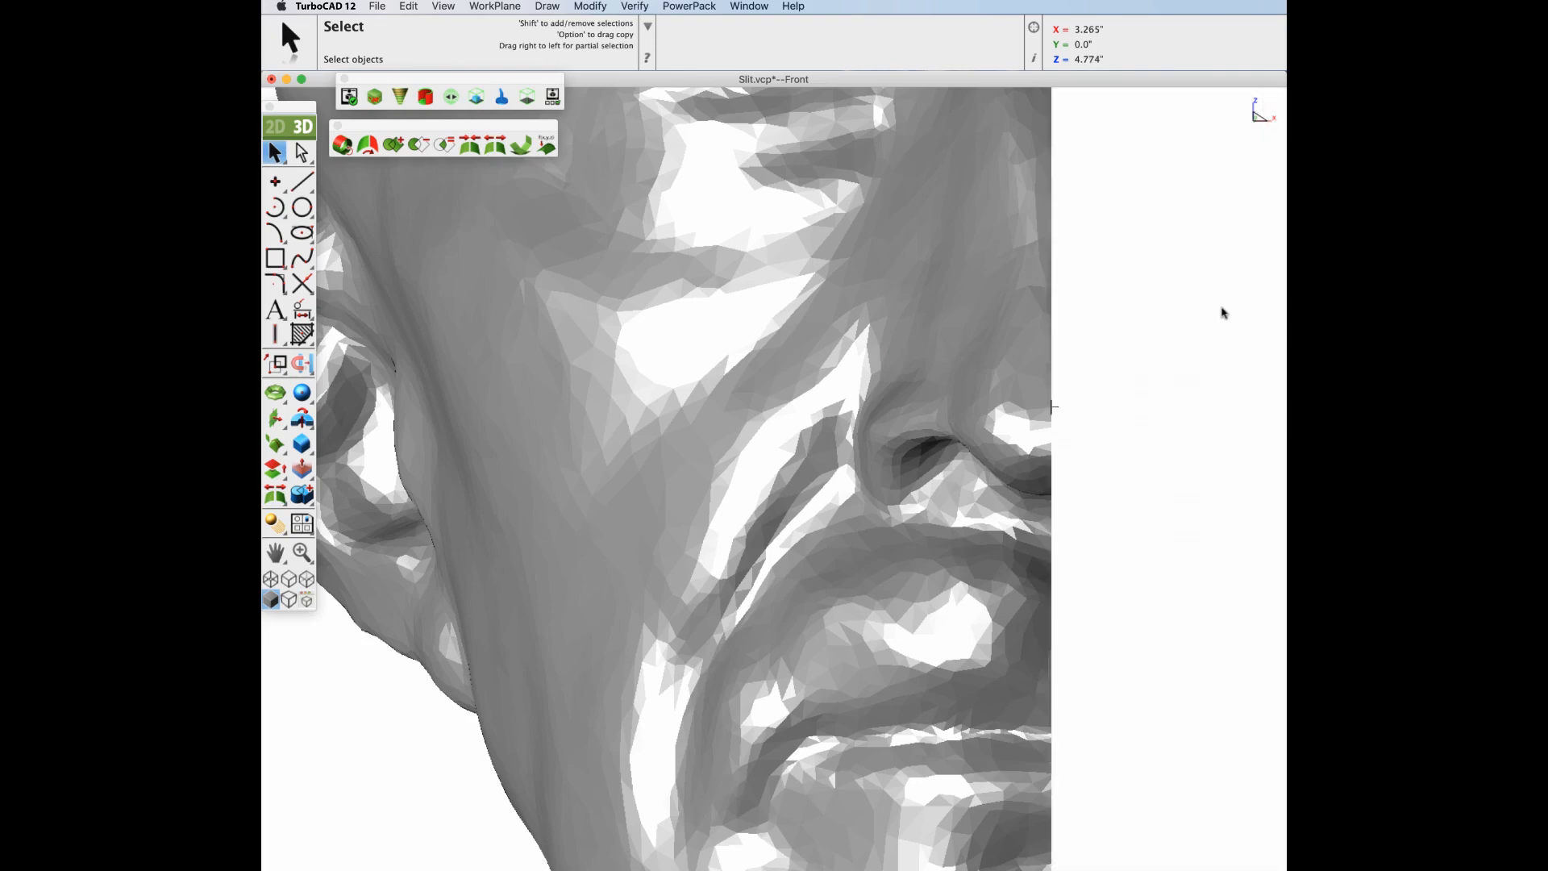
pyautogui.press('super+f')
pyautogui.press('super+i')
pyautogui.press('super+f')
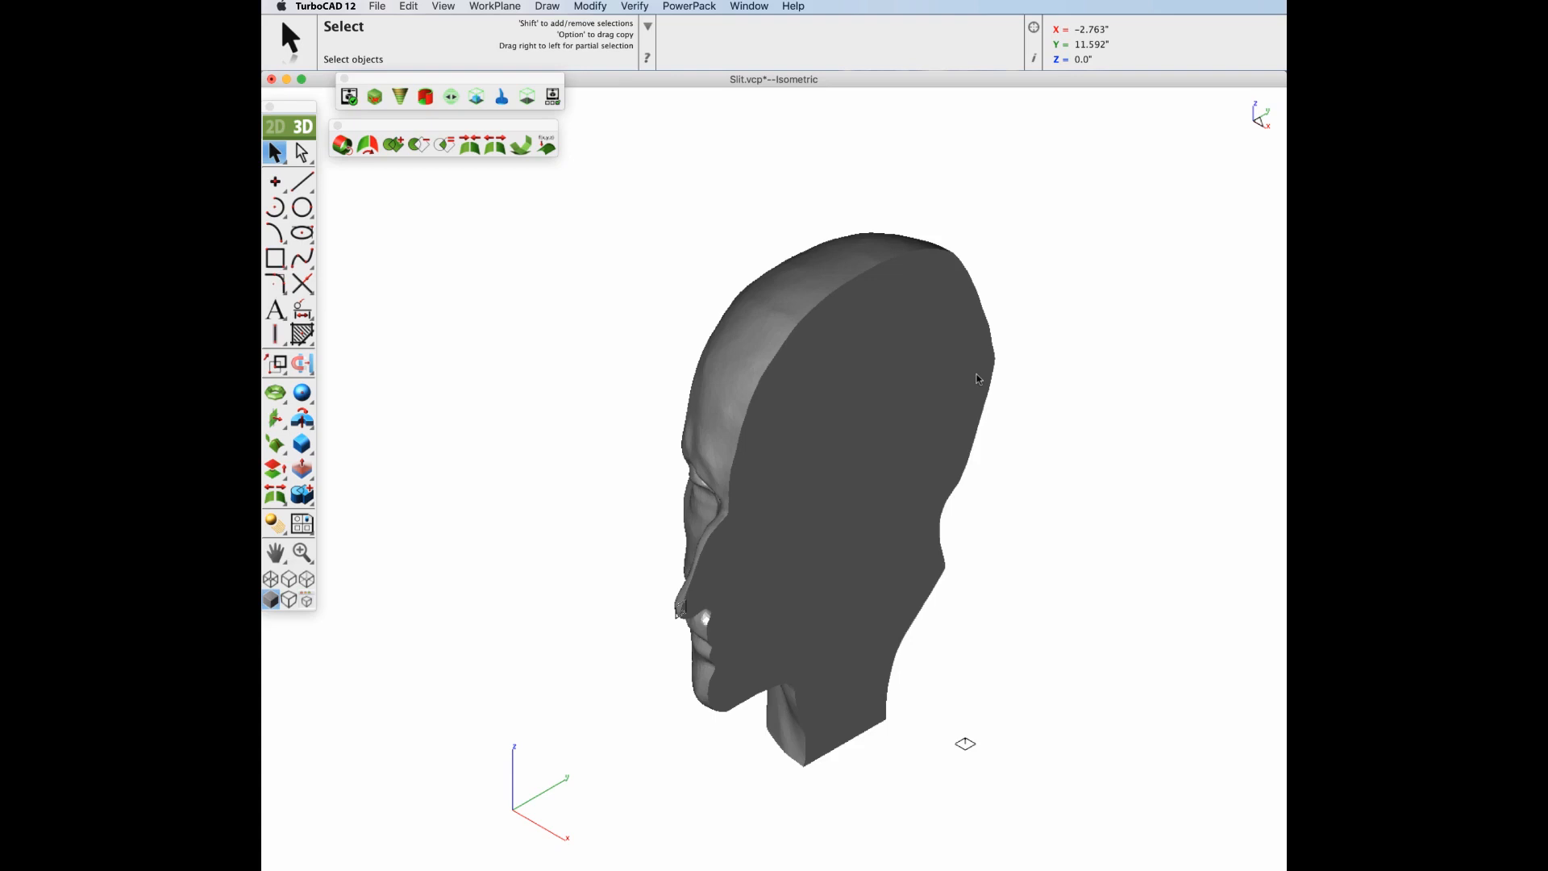
# - Draw a short horizontal cylinder along X beside the half head in the front view, with a radius of 0.1 in
pyautogui.press('super+1')
pyautogui.moveTo(275, 396); pyautogui.dragTo(365, 393)
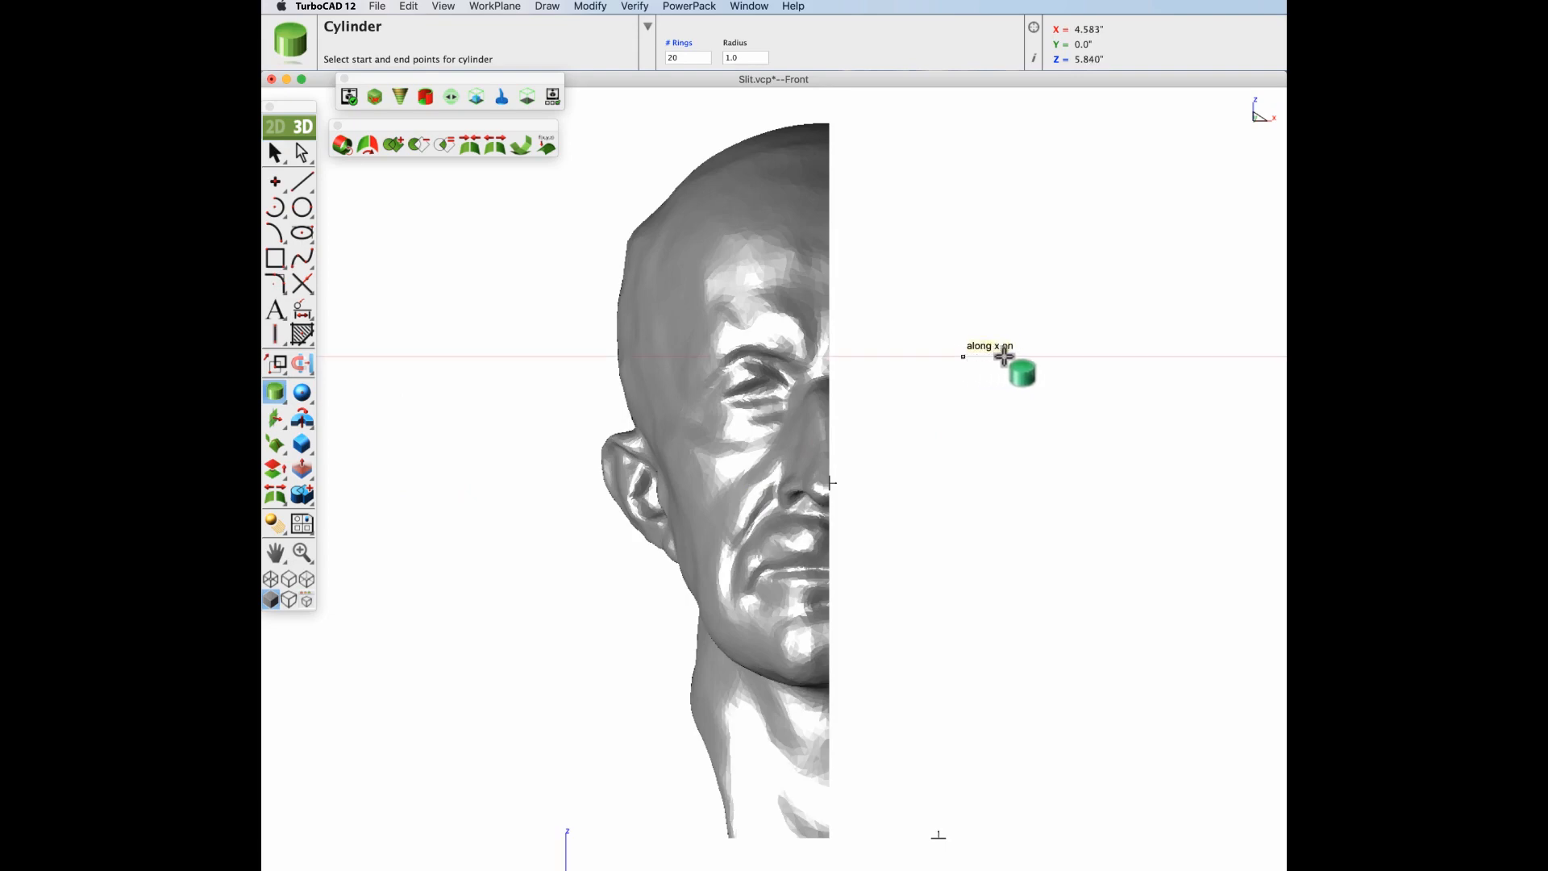
pyautogui.click(1018, 356)
pyautogui.press('Tab')
pyautogui.press('Tab')
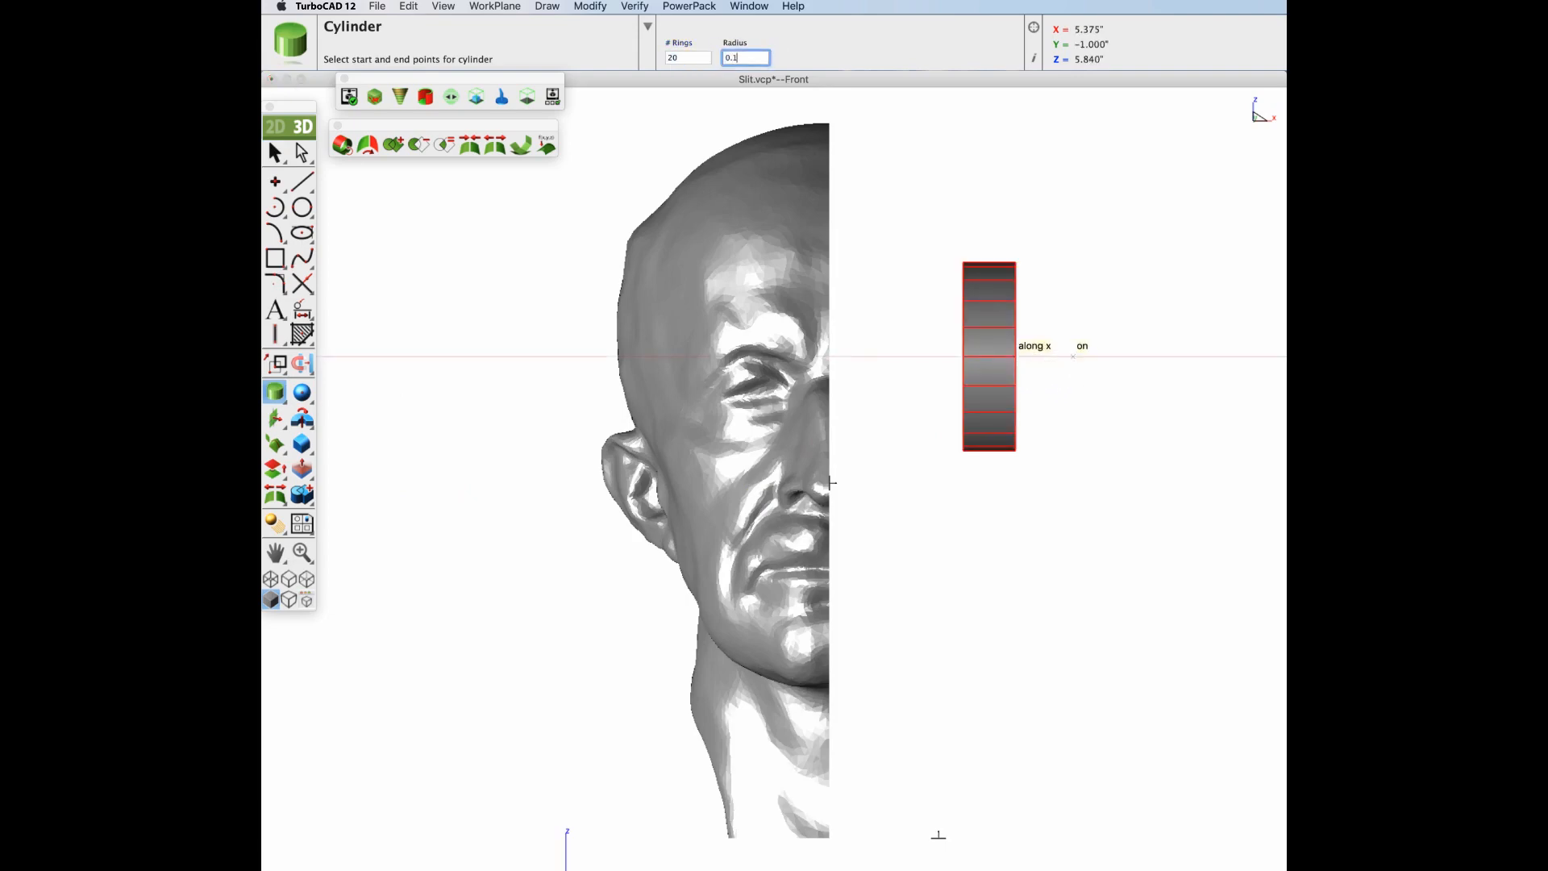
pyautogui.press('Return')
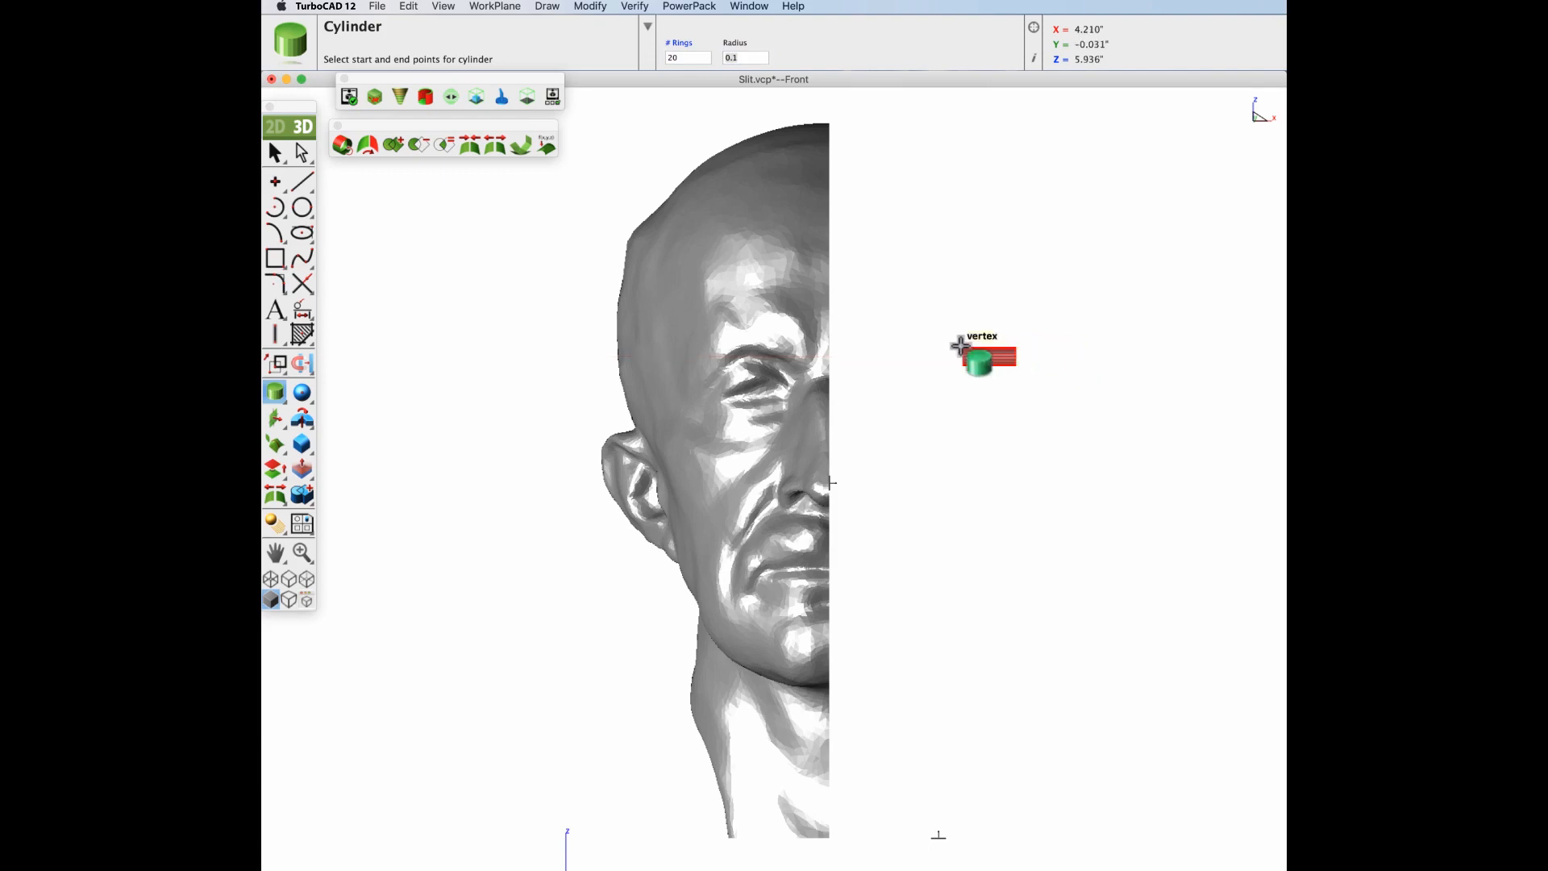
pyautogui.click(274, 153)
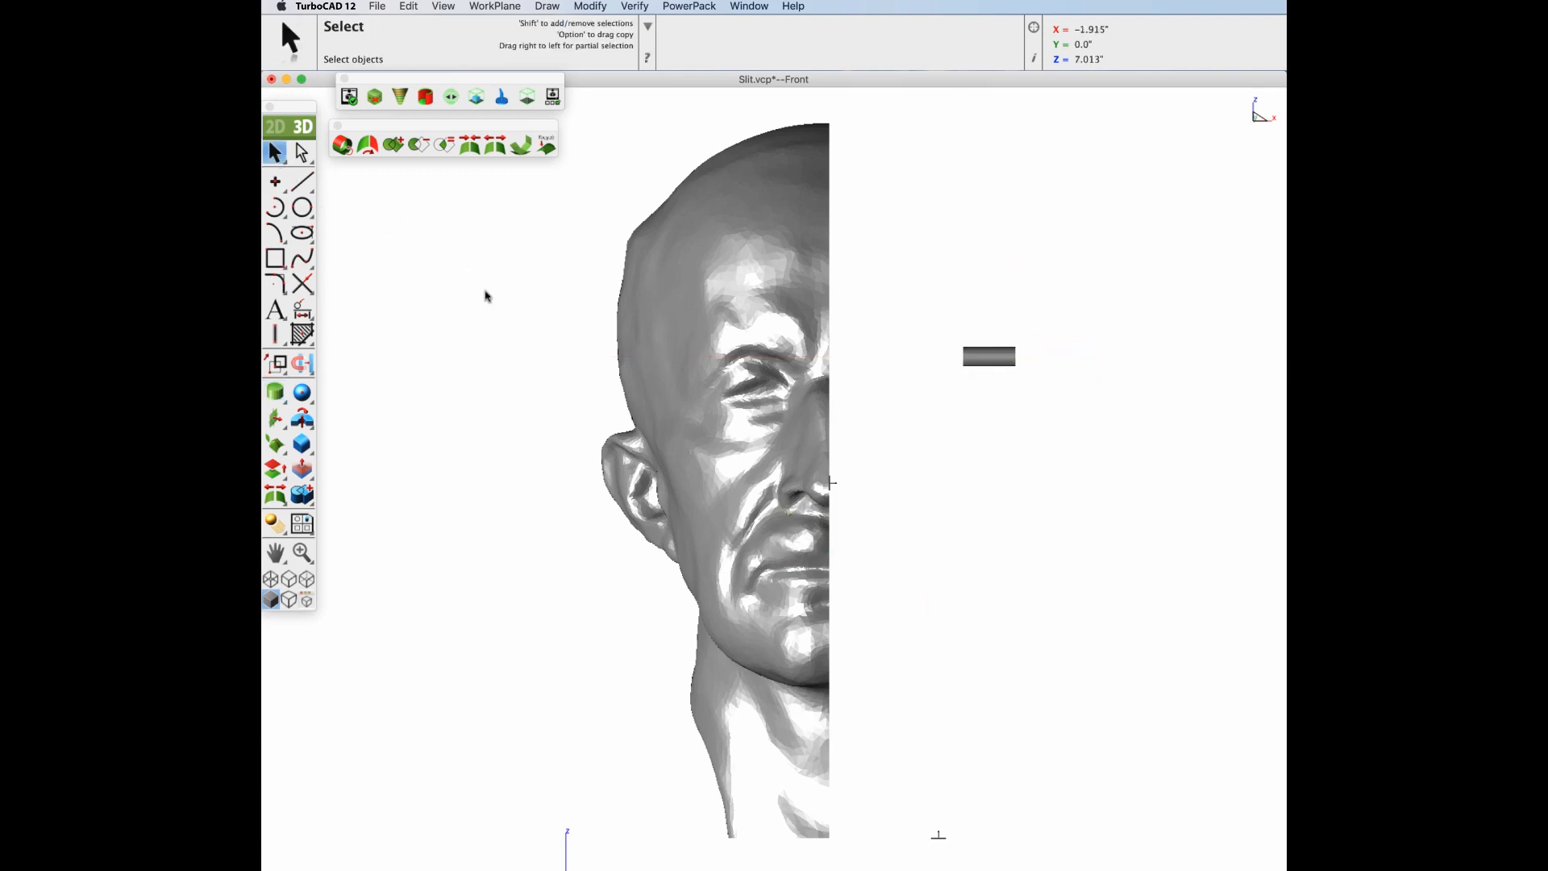
# - Move the small cylinder about 1.74 in along negative X so it straddles the head's cut face
pyautogui.press('super+7')
pyautogui.press('super+5')
pyautogui.click(995, 362)
pyautogui.moveTo(1141, 355); pyautogui.dragTo(973, 360)
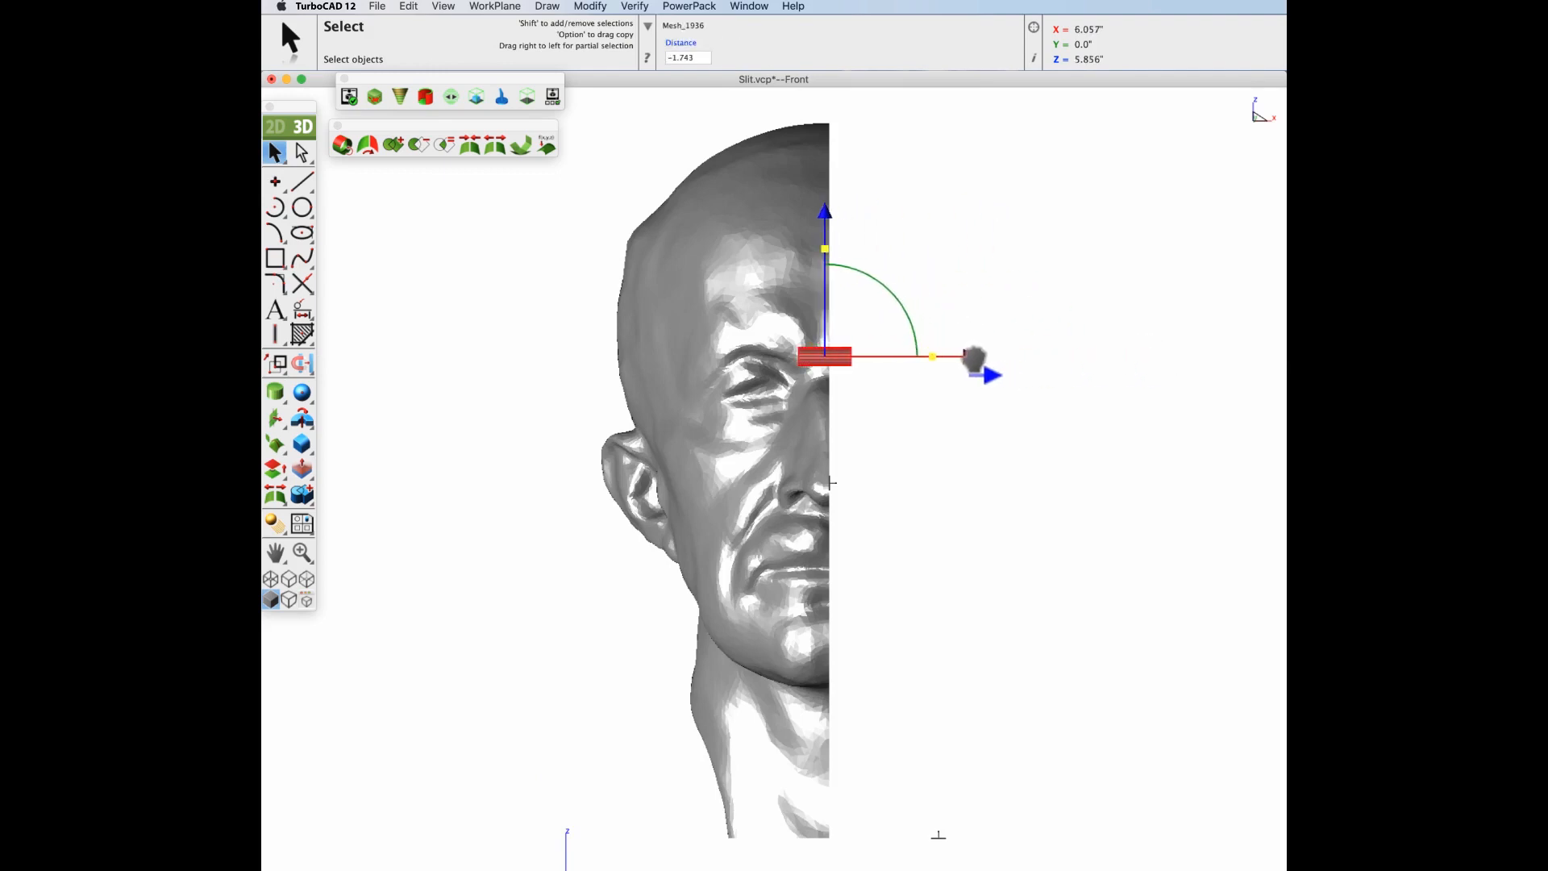
# - Position the cylinder in the right side view and copy it to distribute three alignment pegs over the cut face
pyautogui.press('super+6')
pyautogui.moveTo(610, 345); pyautogui.dragTo(1035, 346)
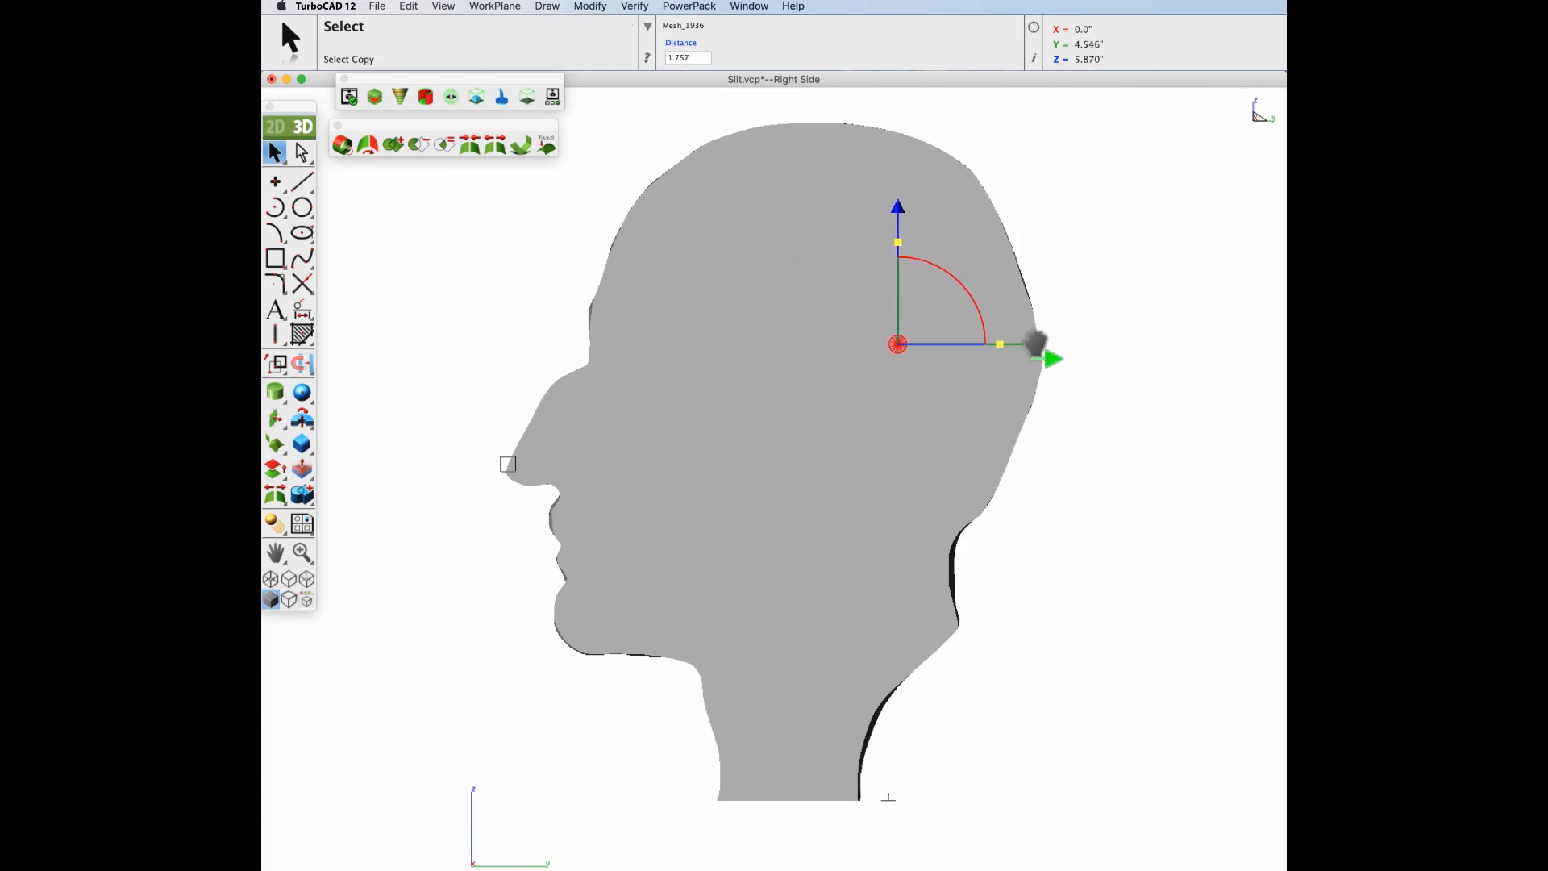
pyautogui.keyDown('alt'); pyautogui.moveTo(895, 211); pyautogui.dragTo(863, 408); pyautogui.keyUp('alt')
pyautogui.moveTo(1035, 540); pyautogui.dragTo(904, 545)
pyautogui.click(1058, 534)
# - Subtract the three cylinders from the half head to leave alignment holes in its cut face
pyautogui.press('super+i')
pyautogui.scroll(2, 863, 515)
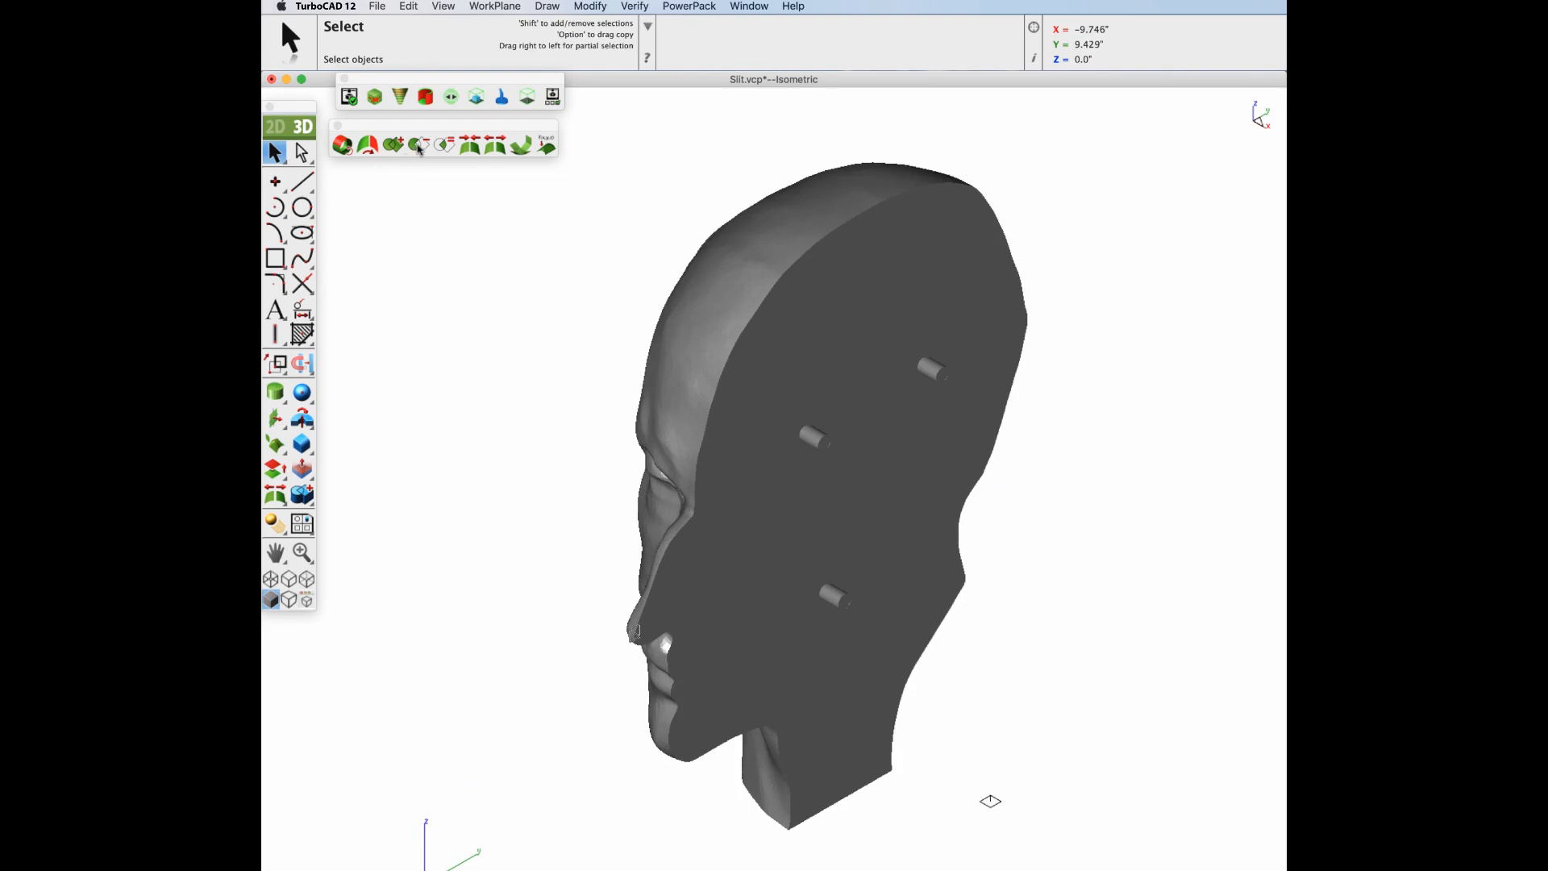
pyautogui.click(419, 145)
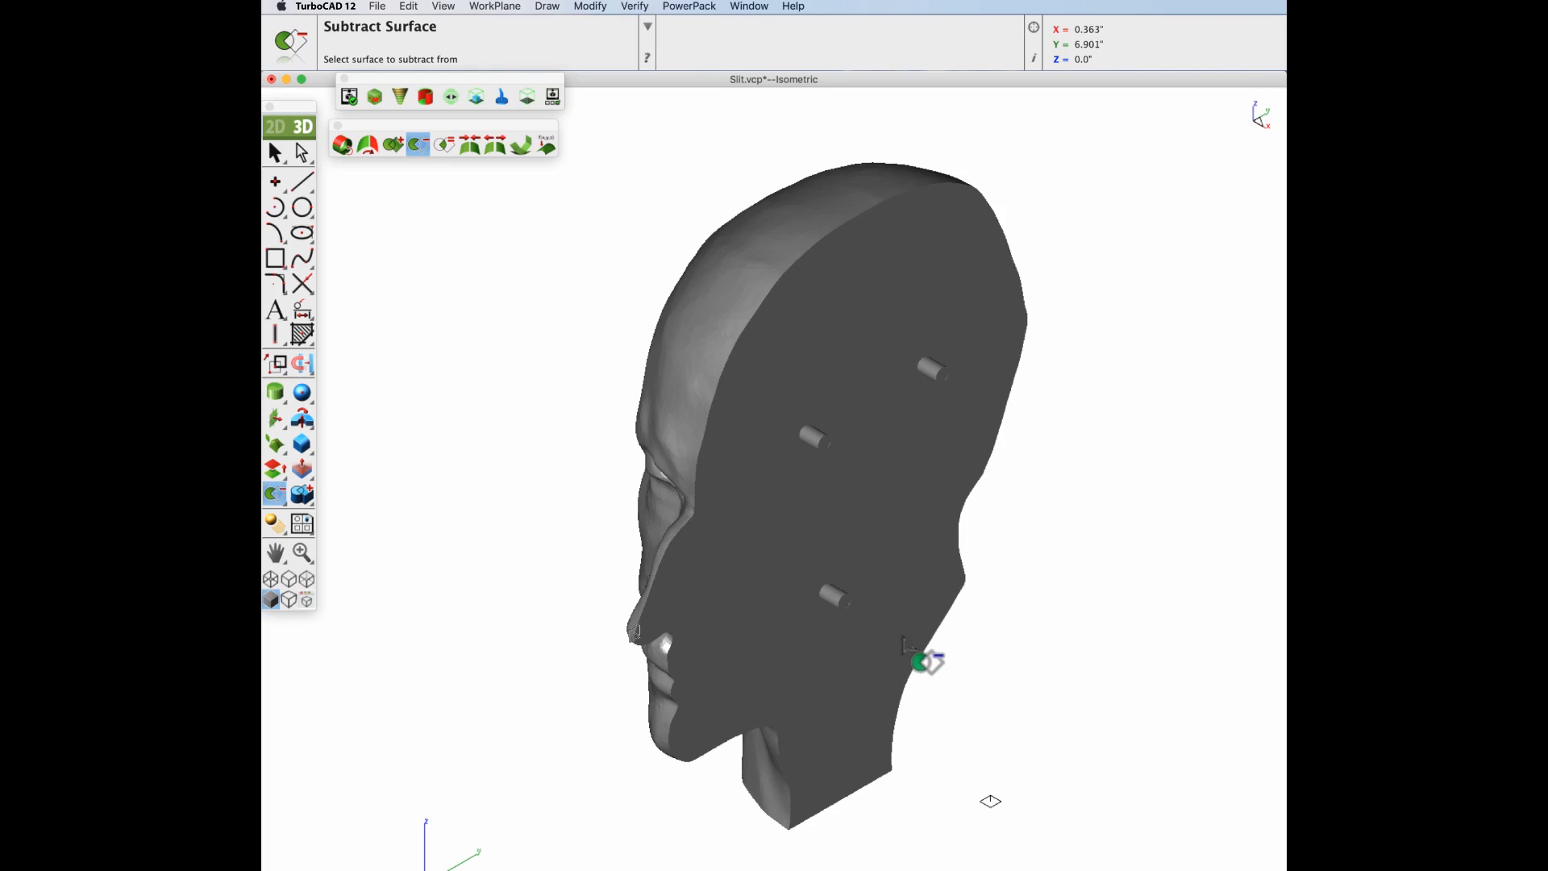
pyautogui.click(924, 662)
pyautogui.click(832, 598)
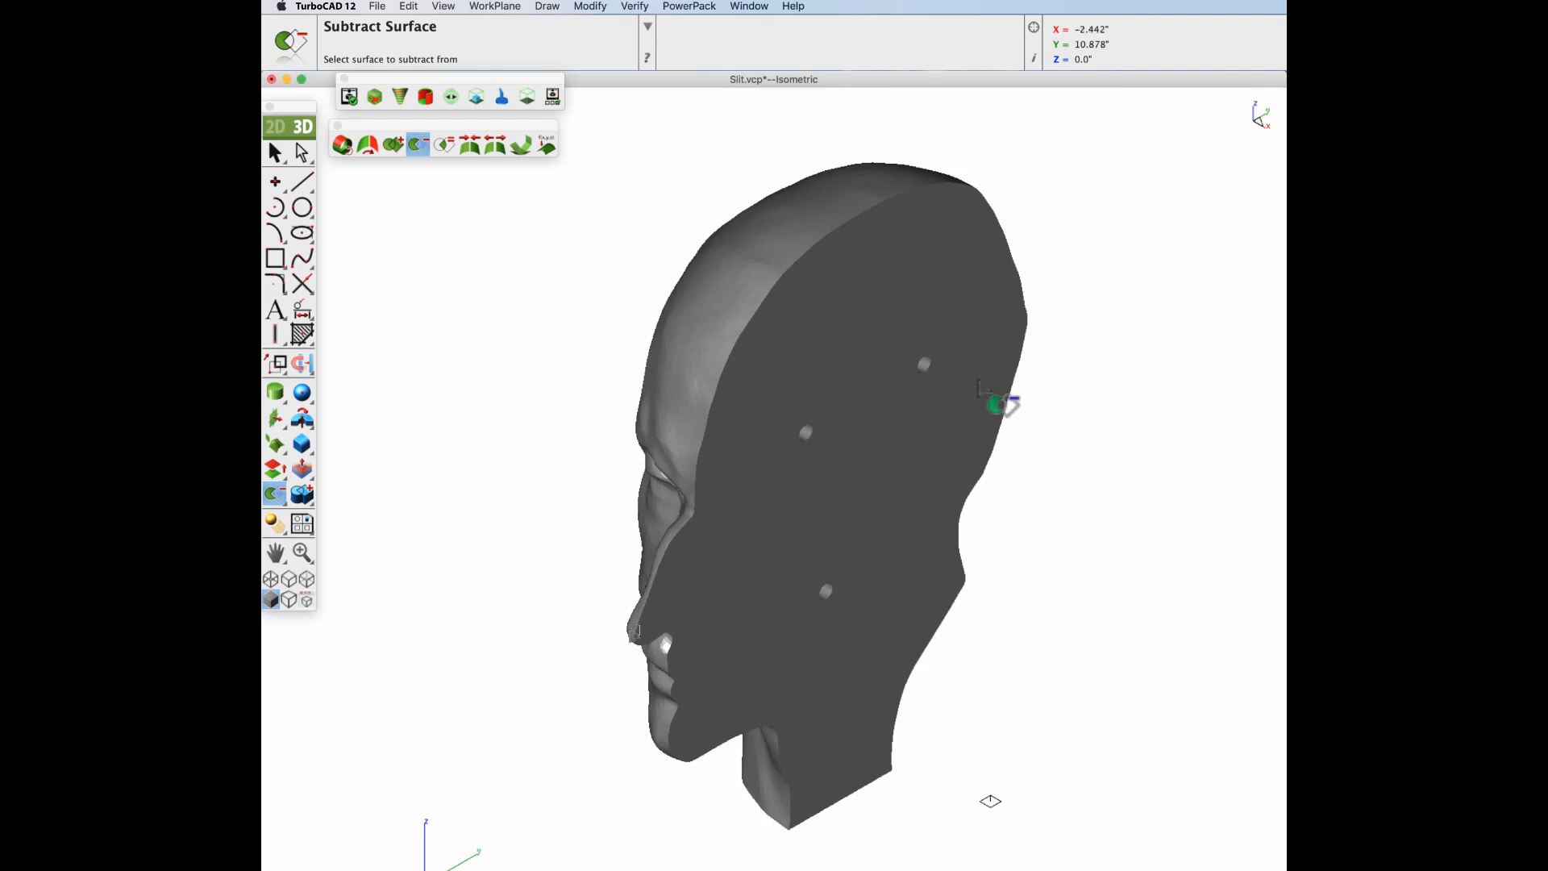
# - Show the printer's build volume and lay the half head cut face down on its bed with the Align From Facet option
pyautogui.click(530, 99)
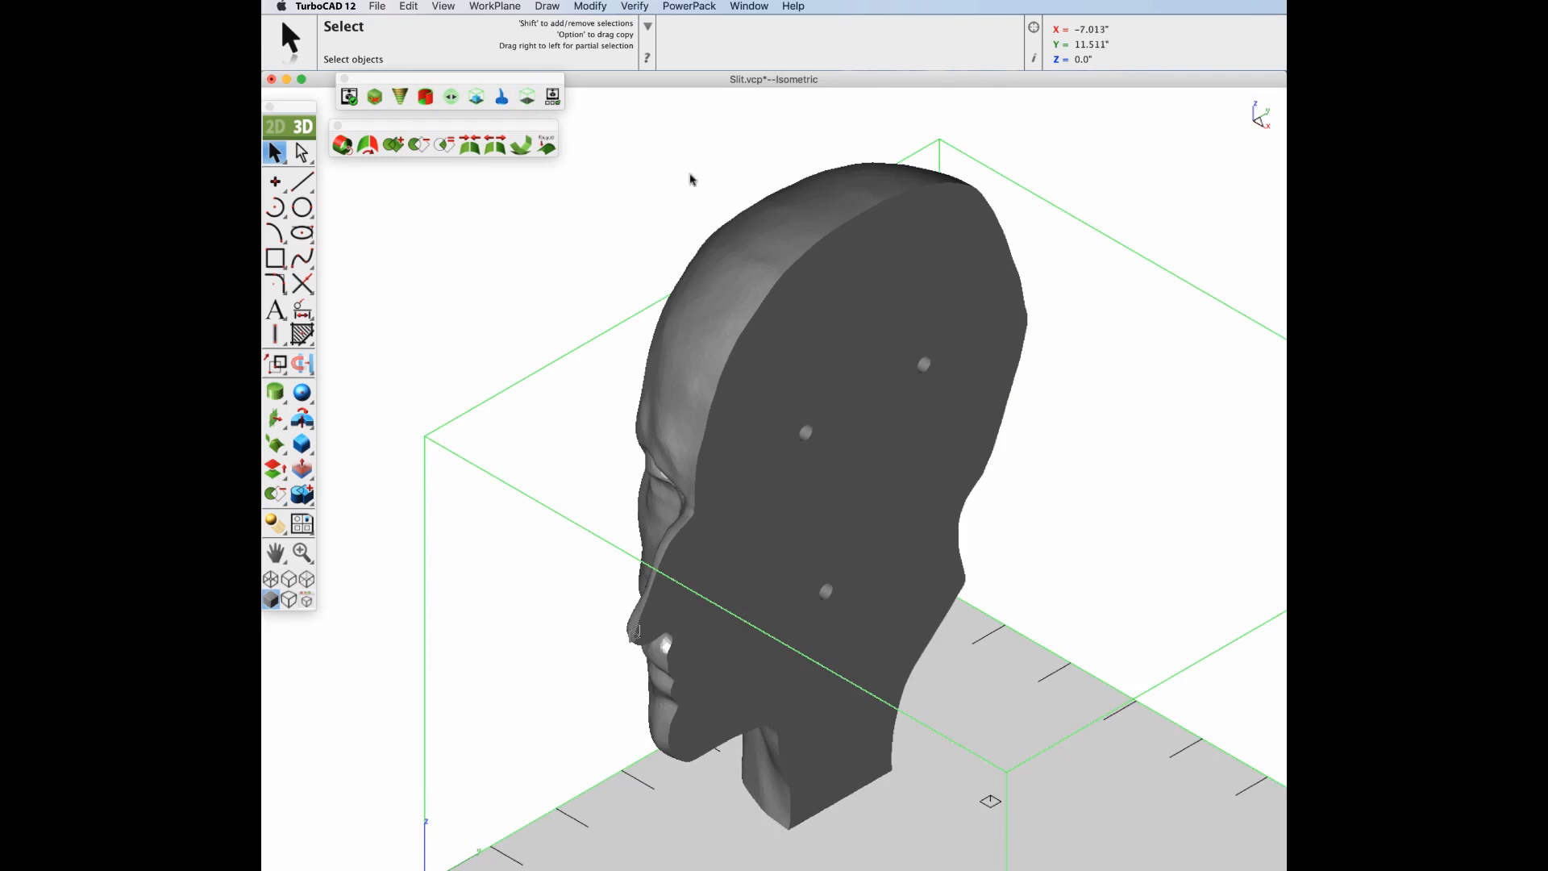
pyautogui.press('super+f')
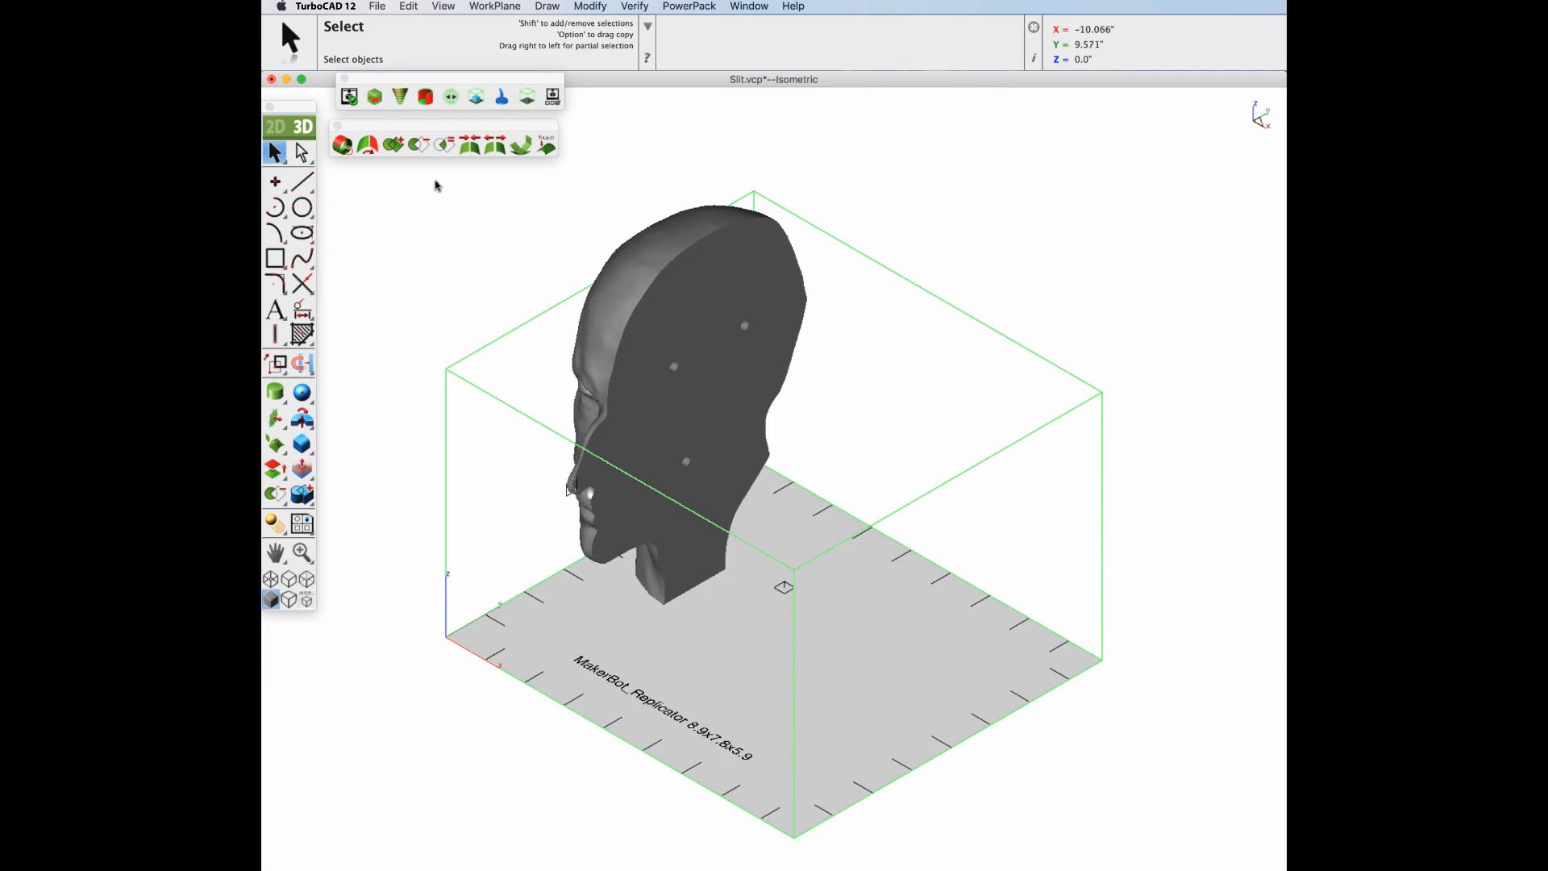
pyautogui.click(476, 98)
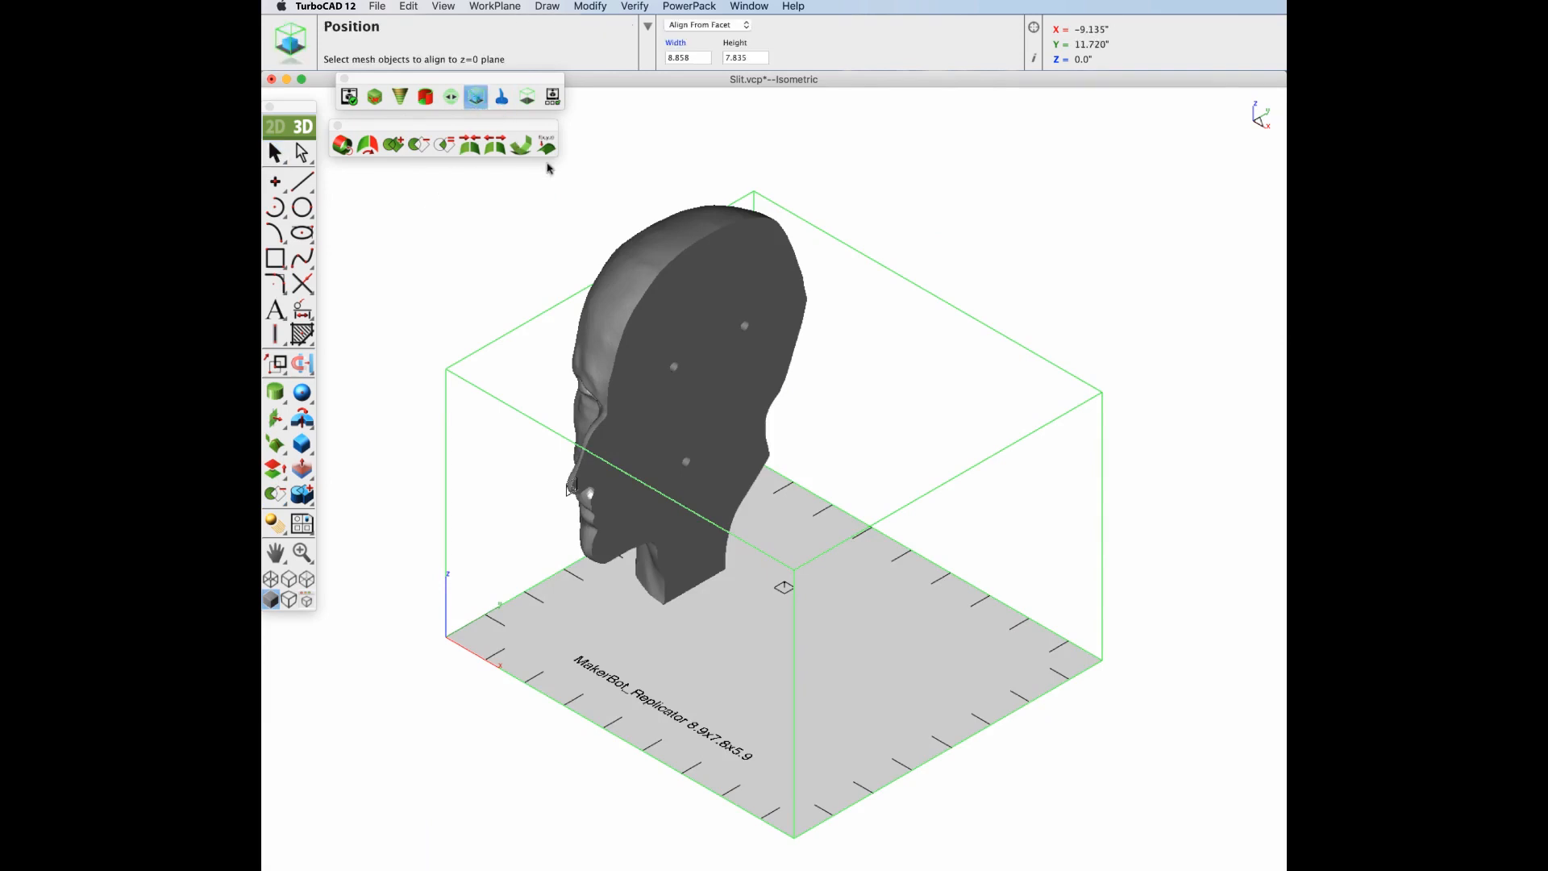
pyautogui.click(695, 410)
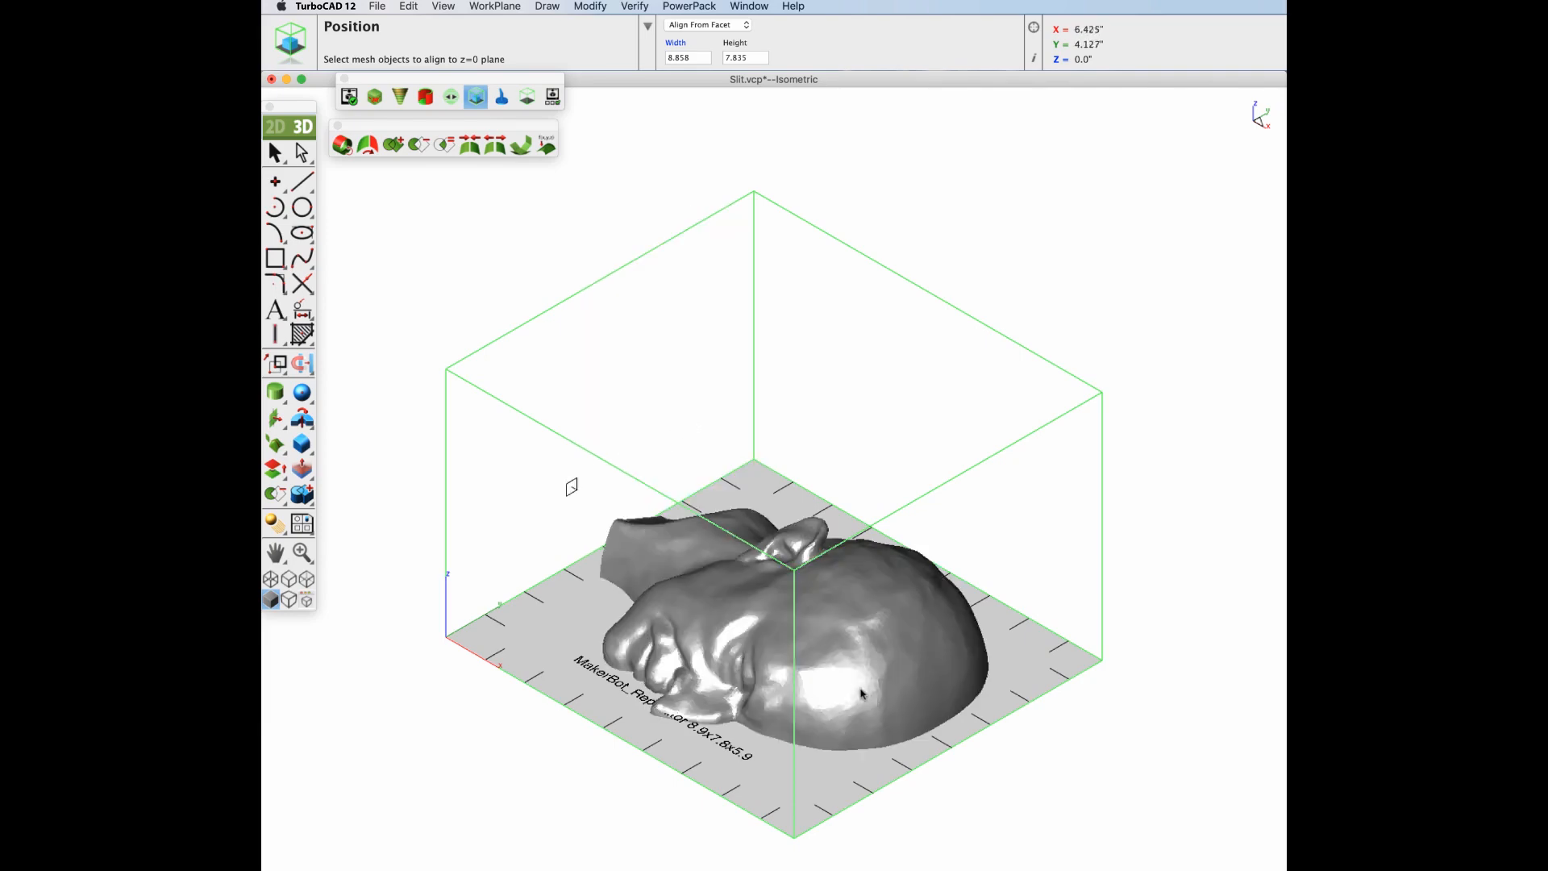
pyautogui.scroll(3, 791, 737)
pyautogui.moveTo(791, 736); pyautogui.dragTo(827, 699, button='middle')
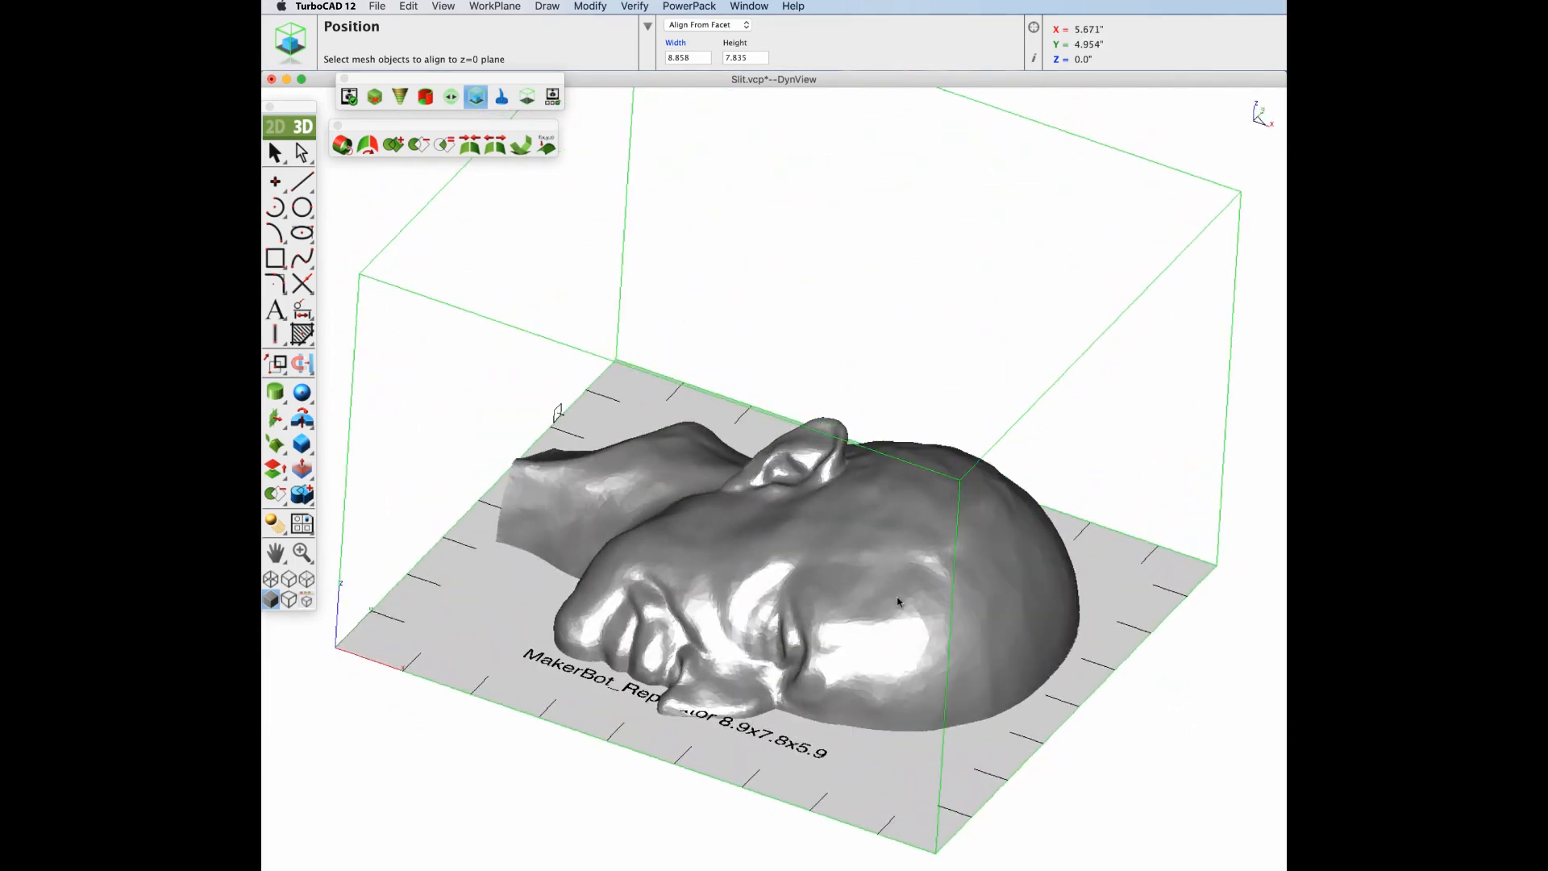